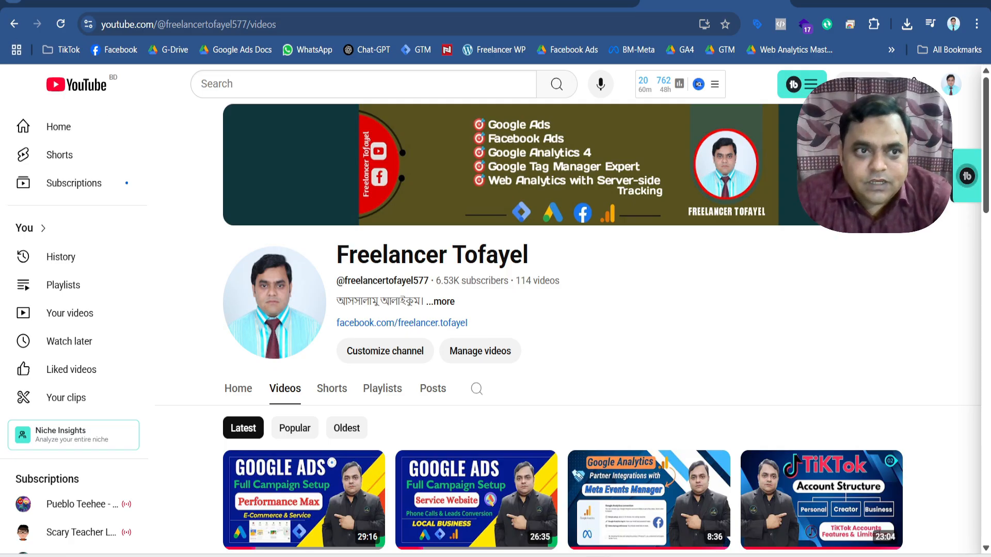
Switch to Tag Manager and open the Google Ads purchase conversion tag of the Jewelica Web container for editing.
{"action": "left_click", "coordinate": [124, 2]}
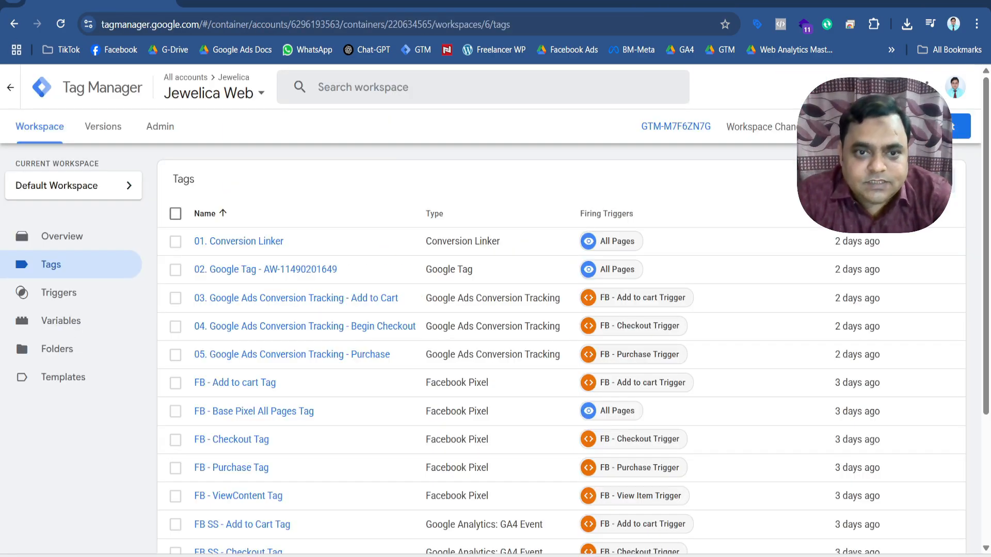
{"action": "left_click", "coordinate": [367, 356]}
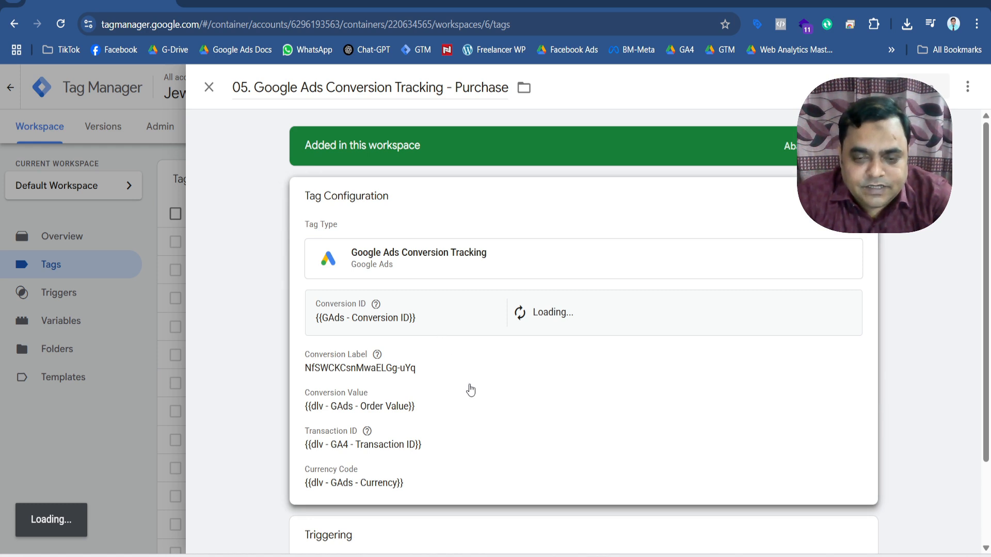
{"action": "scroll", "coordinate": [470, 390], "scroll_direction": "down", "scroll_amount": 3}
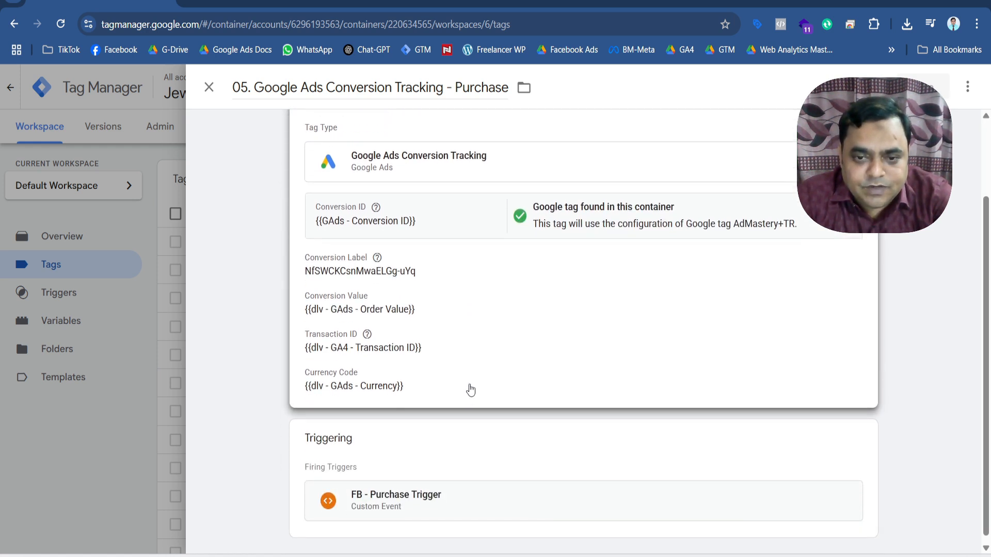
{"action": "left_click", "coordinate": [541, 317]}
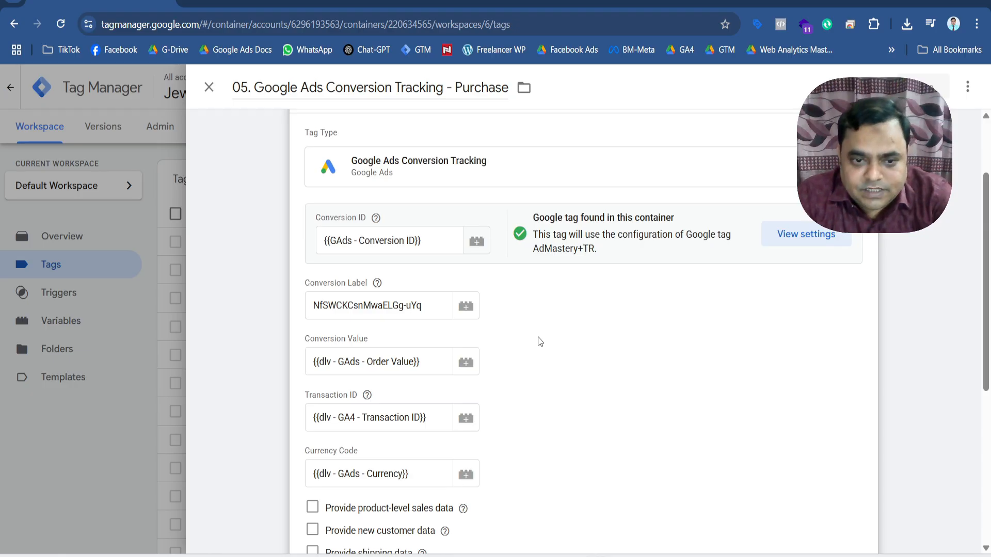
Review the purchase tag's conversion fields, optional data checkboxes and firing trigger.
{"action": "scroll", "coordinate": [537, 338], "scroll_direction": "down", "scroll_amount": 1}
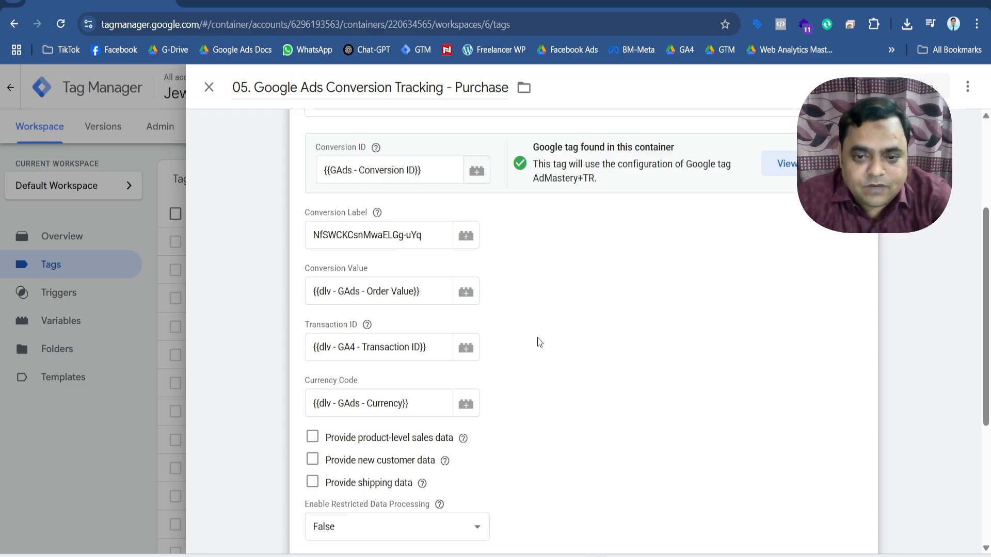
{"action": "scroll", "coordinate": [538, 338], "scroll_direction": "down", "scroll_amount": 1}
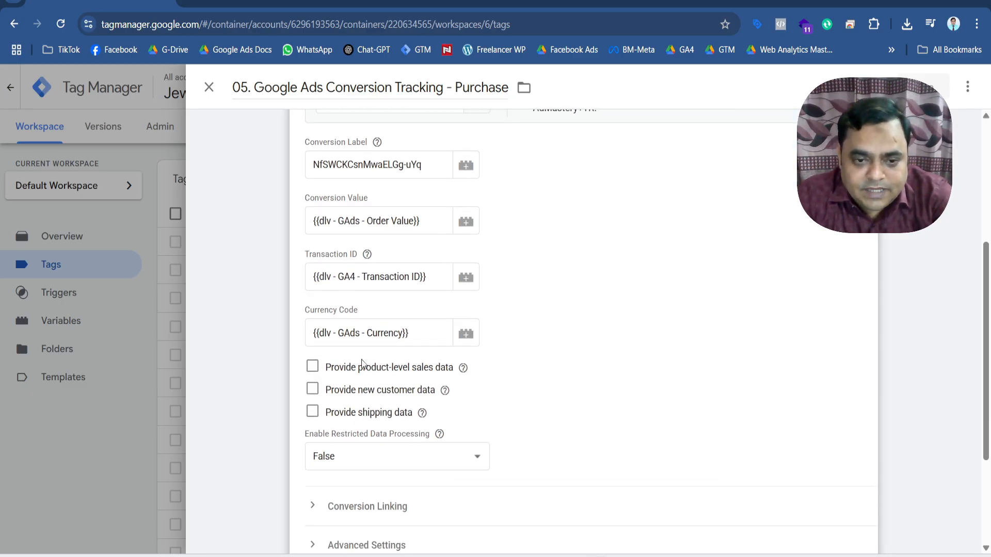
{"action": "scroll", "coordinate": [421, 368], "scroll_direction": "up", "scroll_amount": 1}
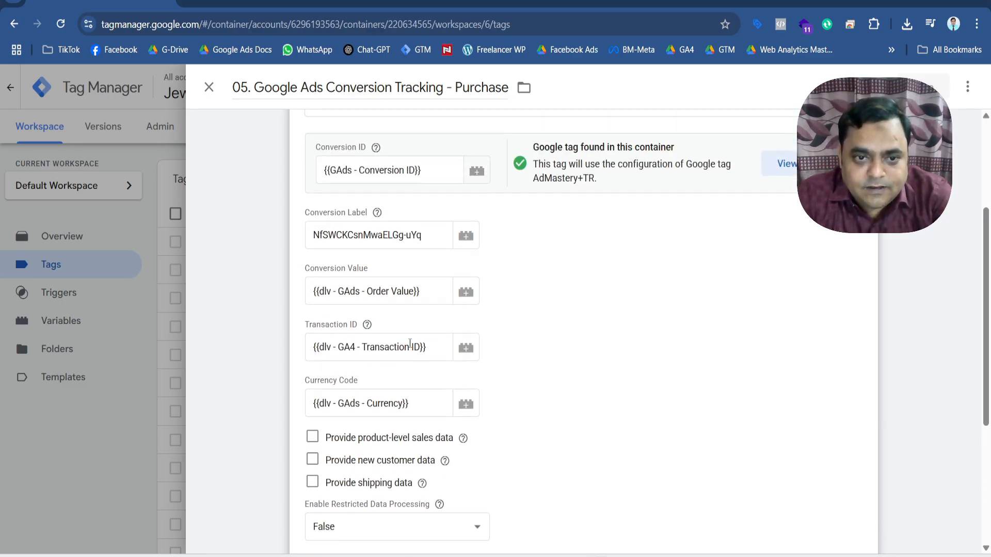
{"action": "mouse_move", "coordinate": [367, 324]}
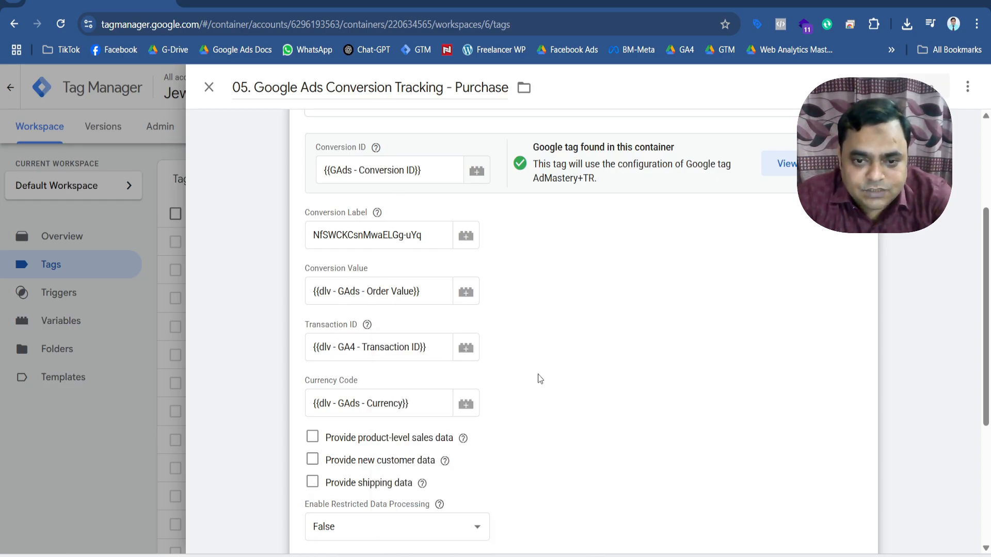
{"action": "scroll", "coordinate": [538, 373], "scroll_direction": "down", "scroll_amount": 3}
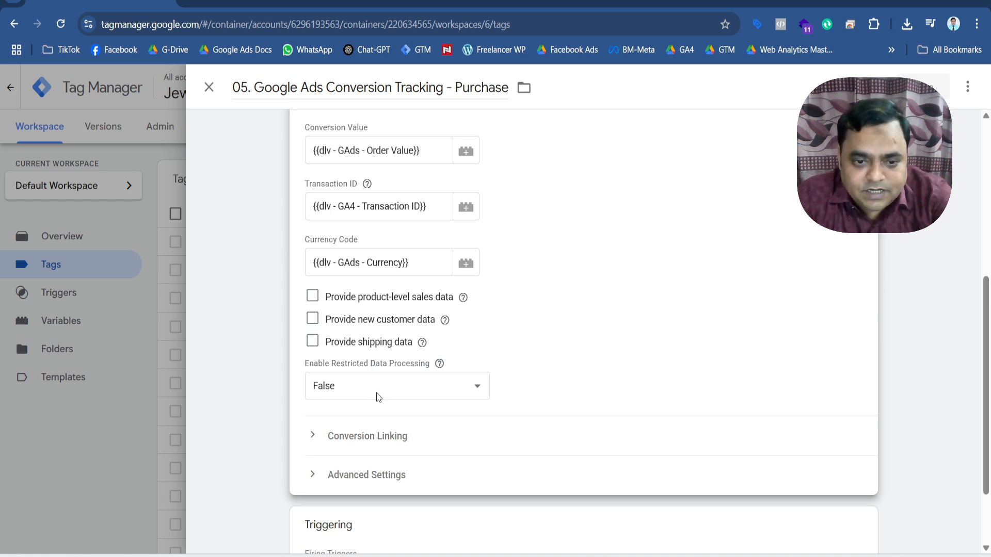
{"action": "scroll", "coordinate": [392, 433], "scroll_direction": "down", "scroll_amount": 2}
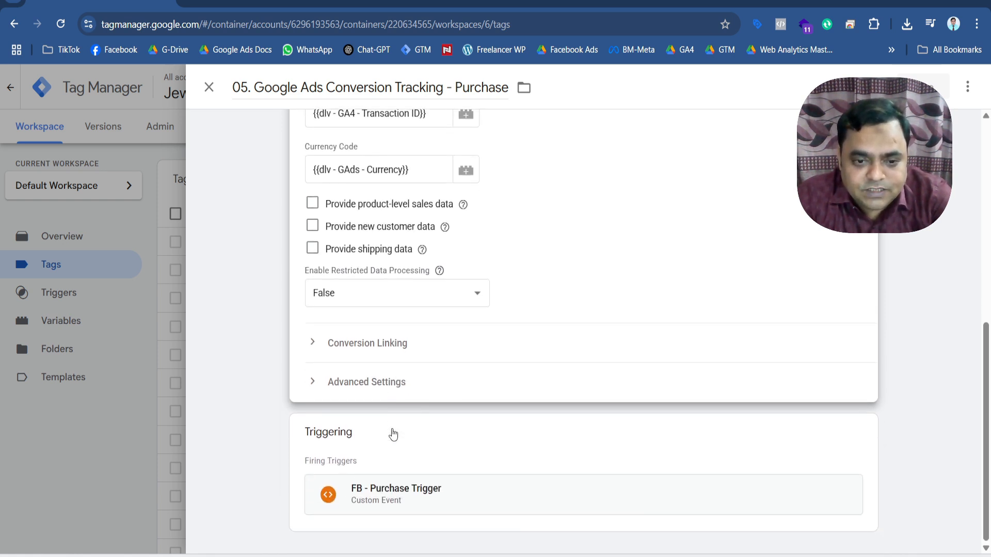
Inspect the conversion linking and advanced settings of the purchase tag.
{"action": "left_click", "coordinate": [363, 353]}
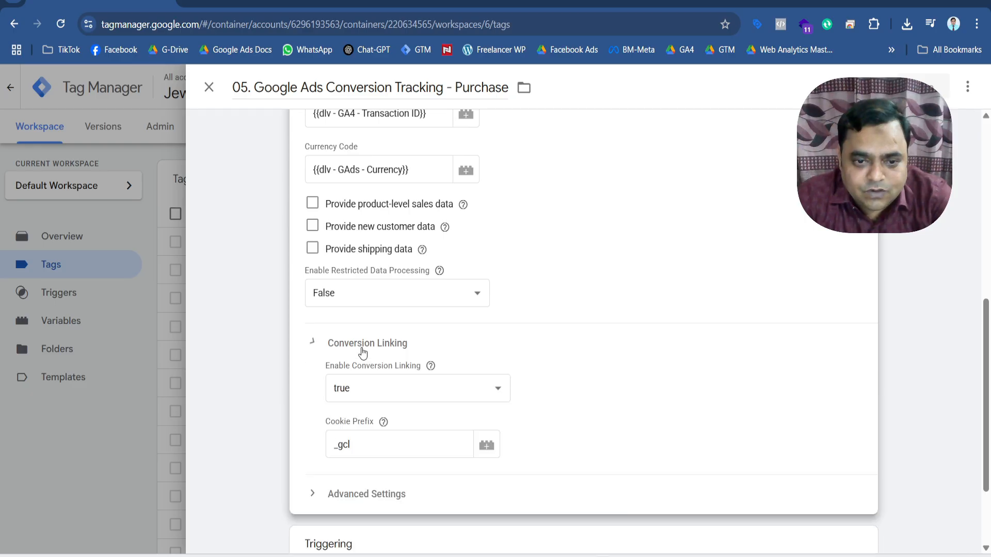
{"action": "left_click", "coordinate": [315, 347]}
{"action": "left_click", "coordinate": [336, 392]}
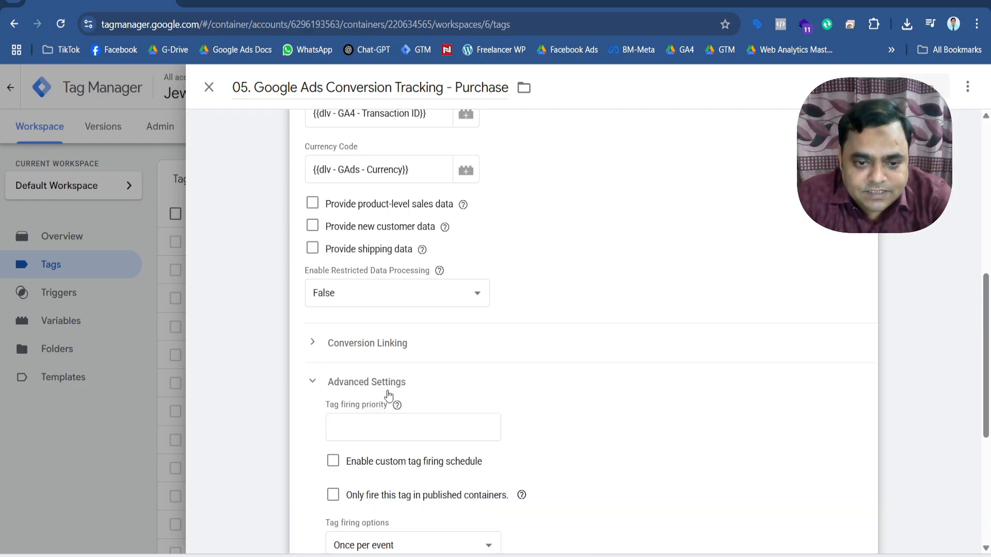
{"action": "scroll", "coordinate": [388, 395], "scroll_direction": "down", "scroll_amount": 2}
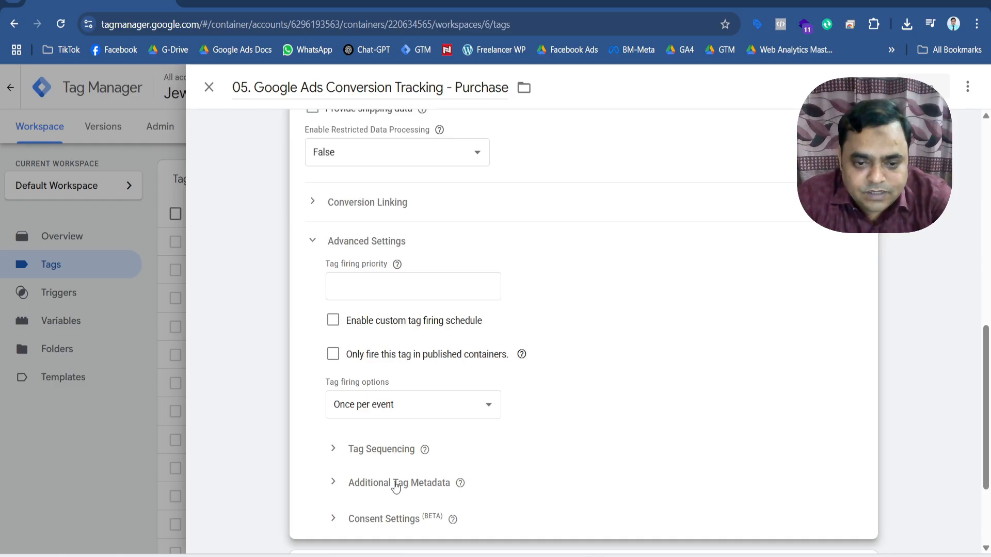
{"action": "scroll", "coordinate": [395, 487], "scroll_direction": "up", "scroll_amount": 3}
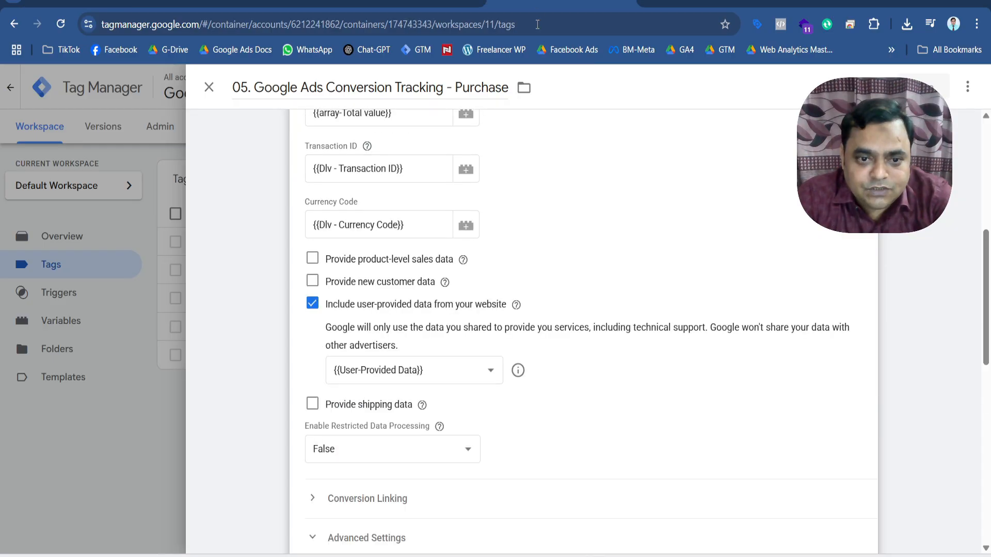
In the Babyboo Shop container, reopen the Google Ads purchase conversion tag from the tag list for editing.
{"action": "left_click", "coordinate": [209, 88]}
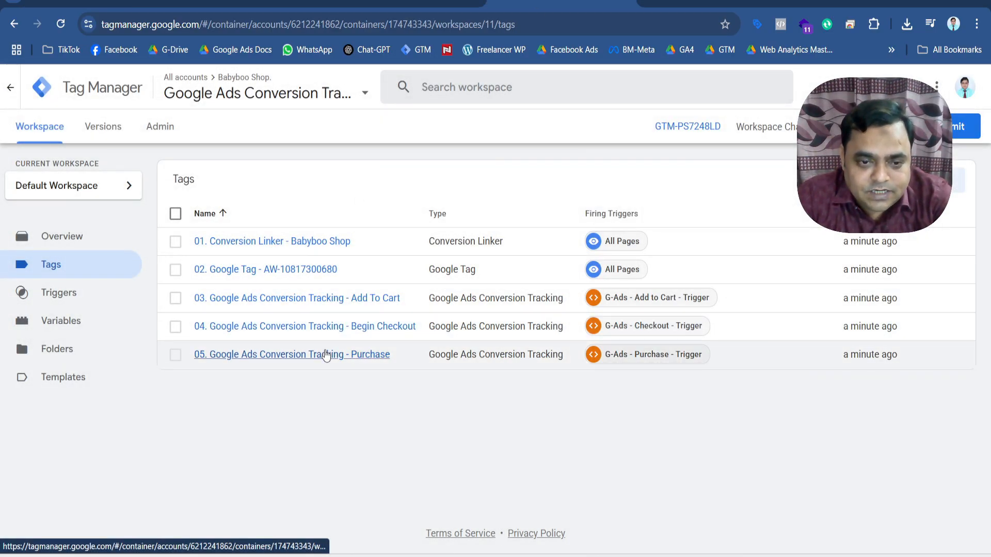
{"action": "left_click", "coordinate": [326, 355]}
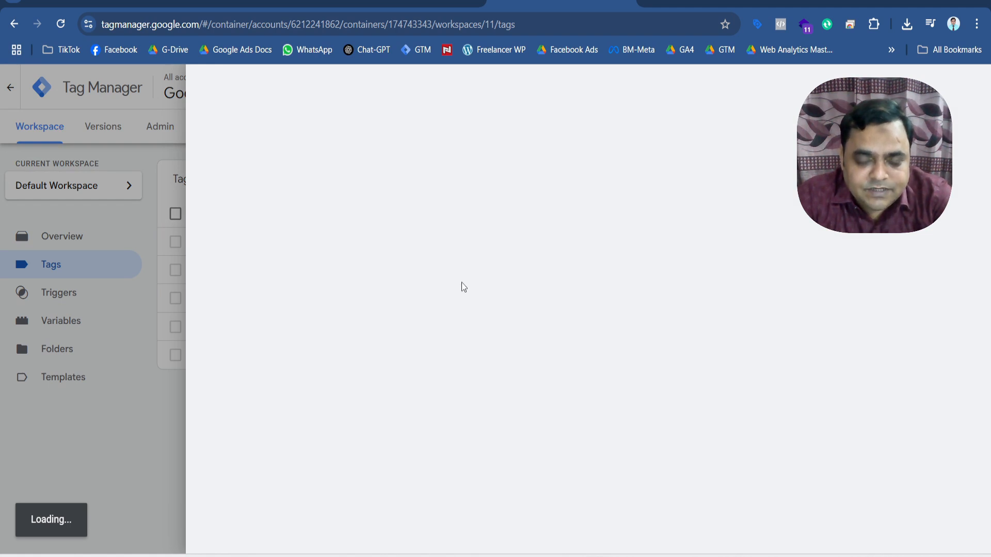
{"action": "scroll", "coordinate": [506, 364], "scroll_direction": "down", "scroll_amount": 2}
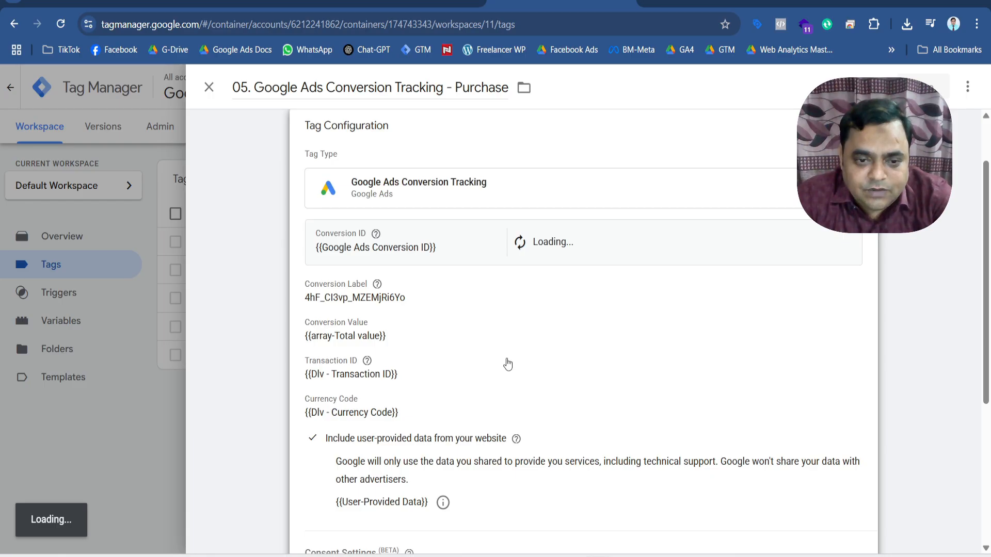
{"action": "scroll", "coordinate": [505, 361], "scroll_direction": "down", "scroll_amount": 2}
{"action": "left_click", "coordinate": [521, 295]}
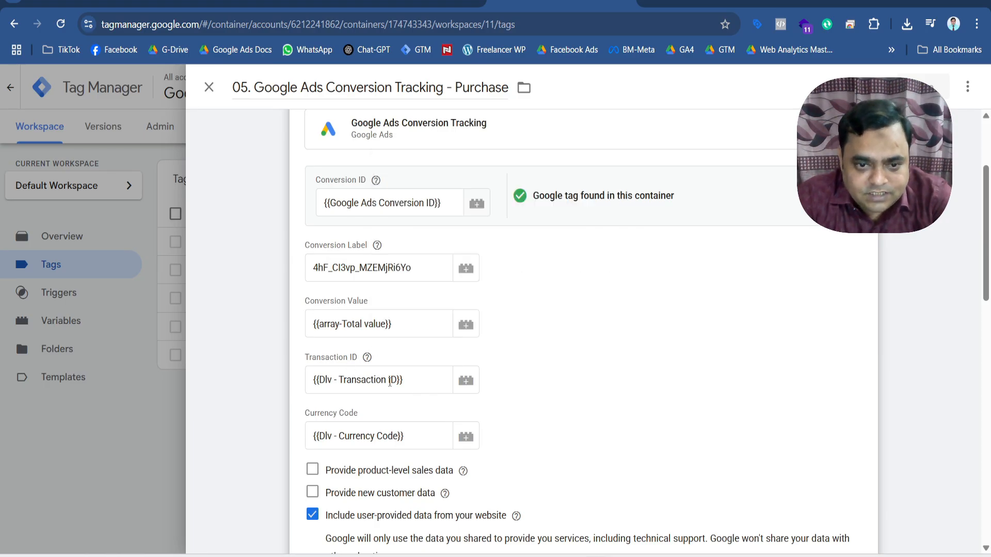
Check which variable the Babyboo Shop purchase tag uses for including user-provided data from the website.
{"action": "scroll", "coordinate": [555, 408], "scroll_direction": "down", "scroll_amount": 3}
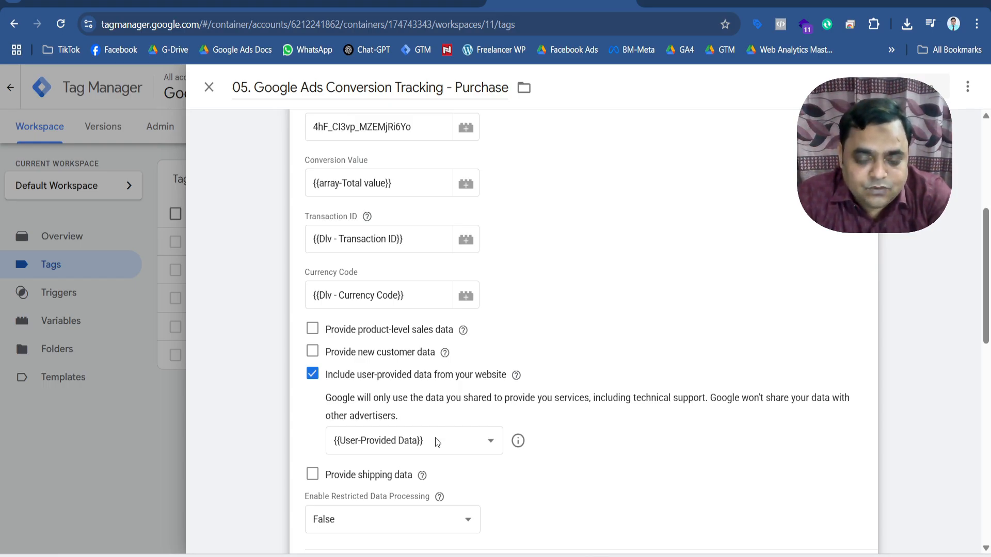
{"action": "scroll", "coordinate": [435, 437], "scroll_direction": "down", "scroll_amount": 3}
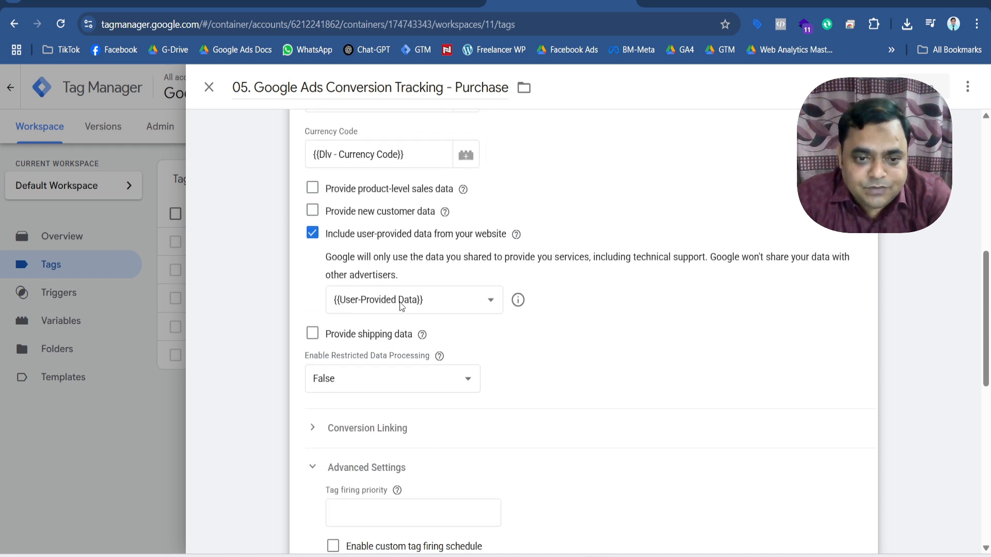
{"action": "left_click", "coordinate": [443, 301]}
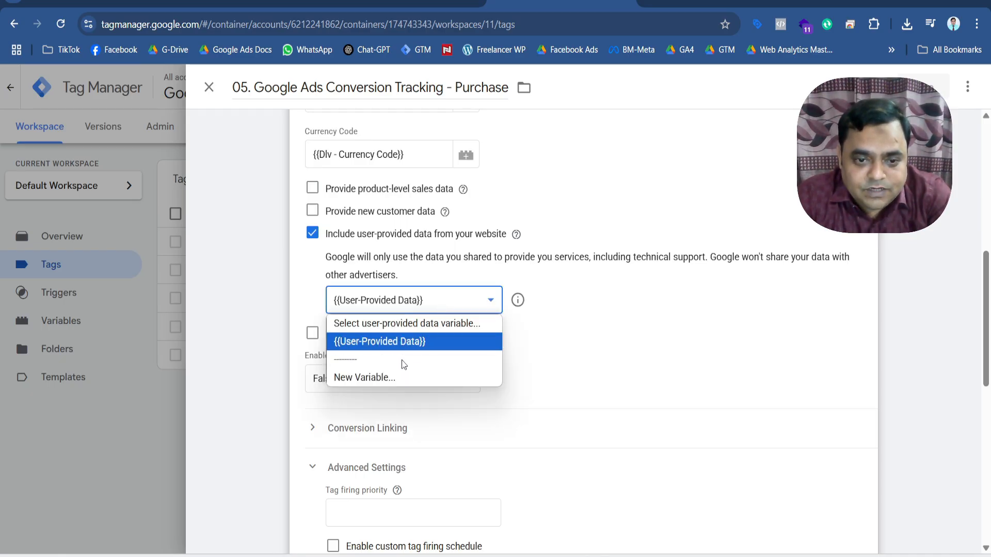
{"action": "left_click", "coordinate": [407, 342]}
Close the purchase tag and open the User-Provided Data variable from the container's user-defined variables.
{"action": "left_click", "coordinate": [209, 87]}
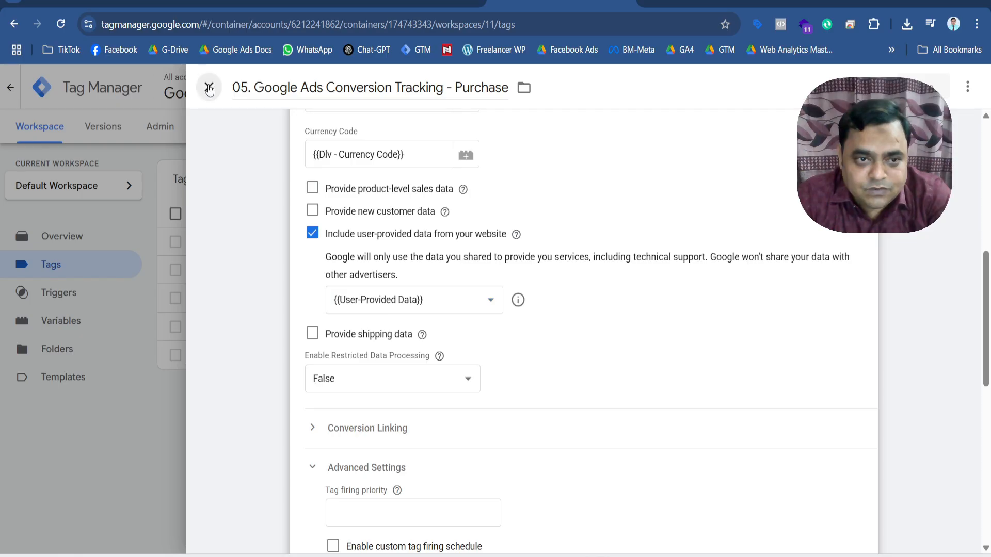
{"action": "left_click", "coordinate": [66, 323]}
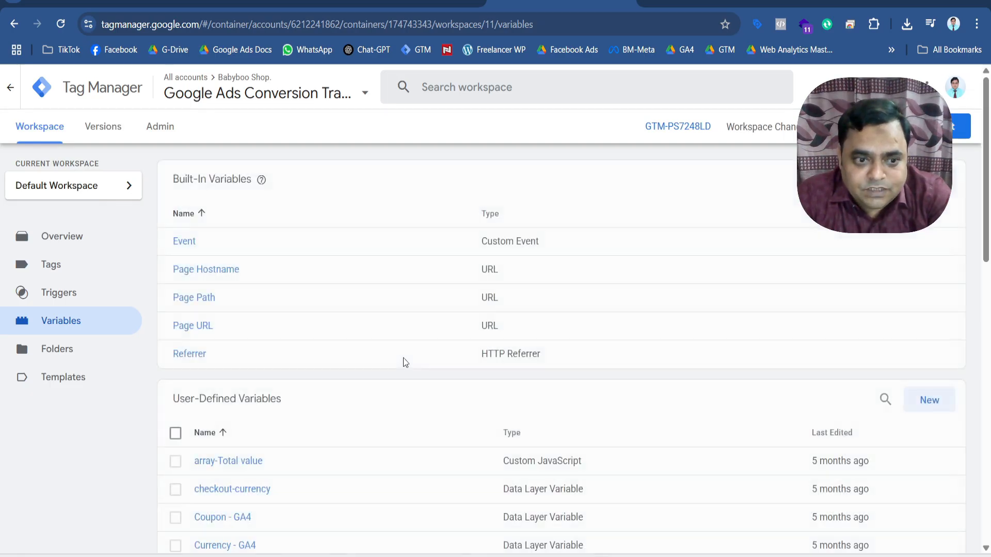
{"action": "scroll", "coordinate": [404, 358], "scroll_direction": "down", "scroll_amount": 8}
{"action": "scroll", "coordinate": [404, 357], "scroll_direction": "down", "scroll_amount": 6}
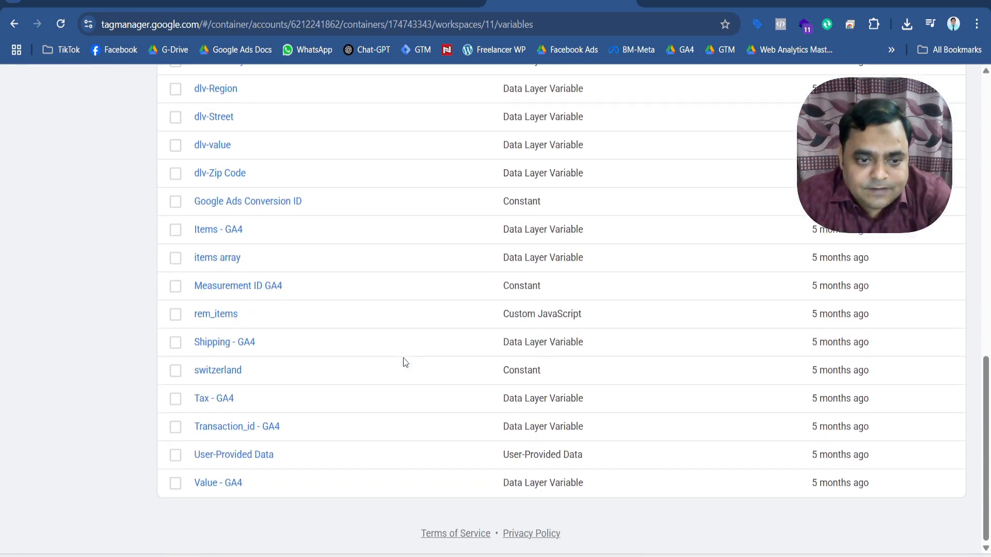
{"action": "left_click", "coordinate": [270, 457]}
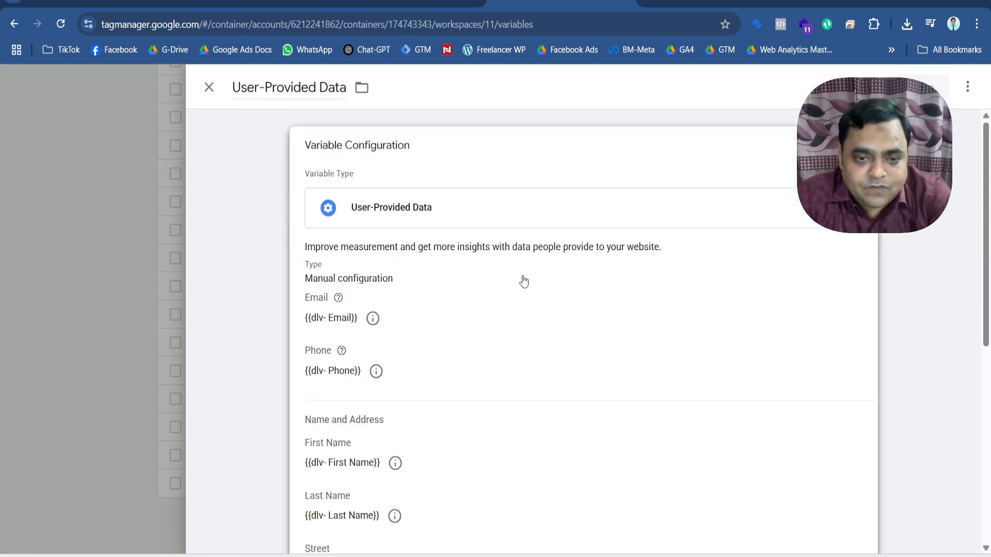
Examine the manual configuration of the User-Provided Data variable, from email and phone through the name and address fields.
{"action": "scroll", "coordinate": [524, 318], "scroll_direction": "down", "scroll_amount": 3}
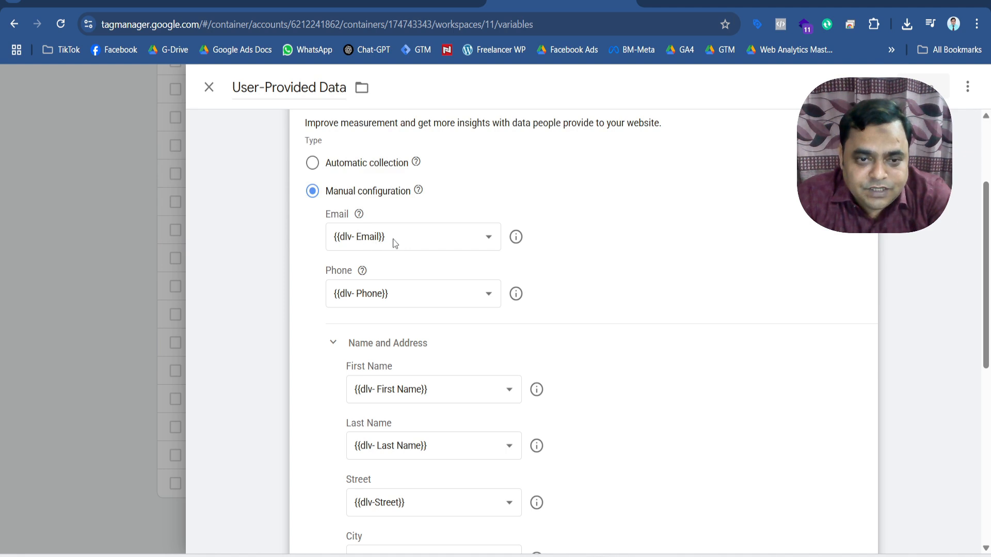
{"action": "scroll", "coordinate": [463, 307], "scroll_direction": "down", "scroll_amount": 1}
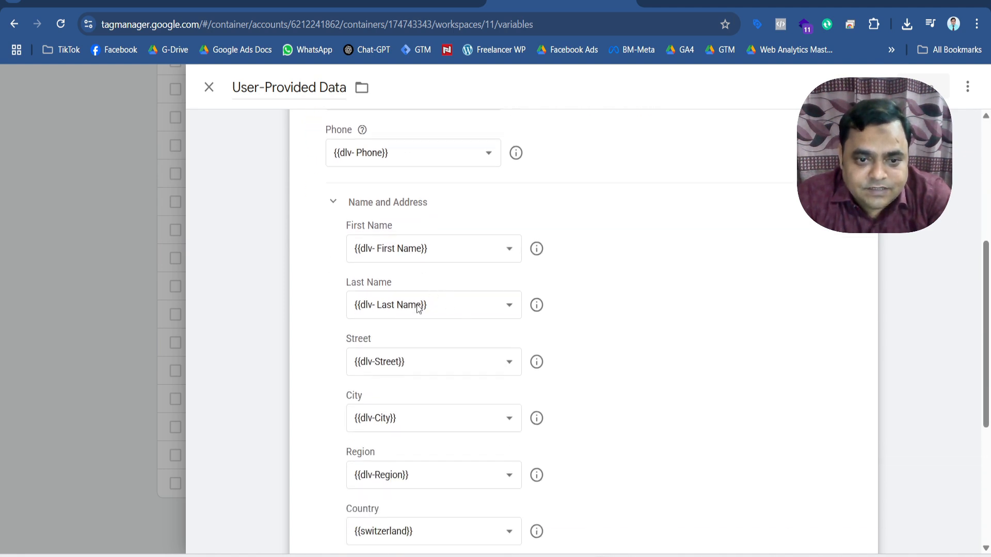
{"action": "scroll", "coordinate": [409, 362], "scroll_direction": "down", "scroll_amount": 3}
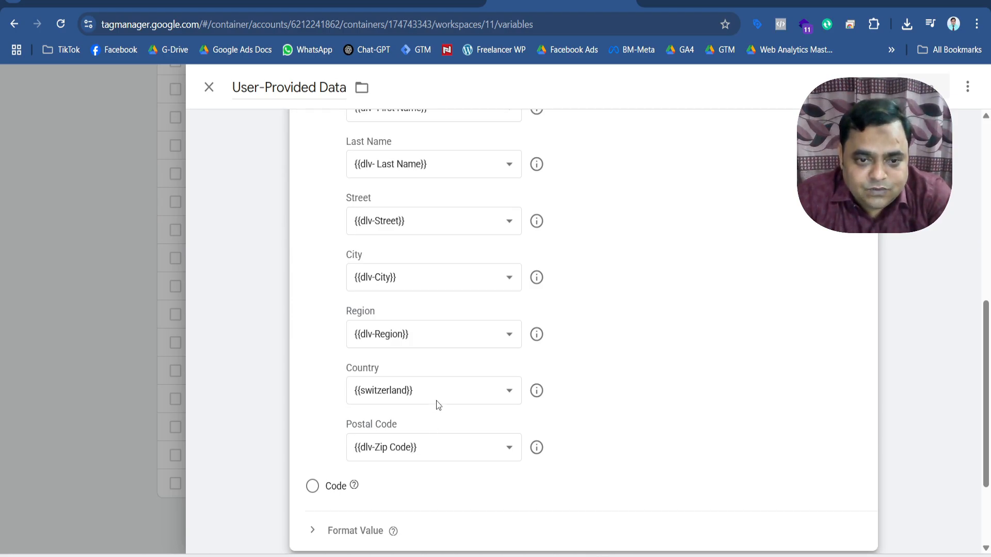
{"action": "scroll", "coordinate": [436, 400], "scroll_direction": "up", "scroll_amount": 7}
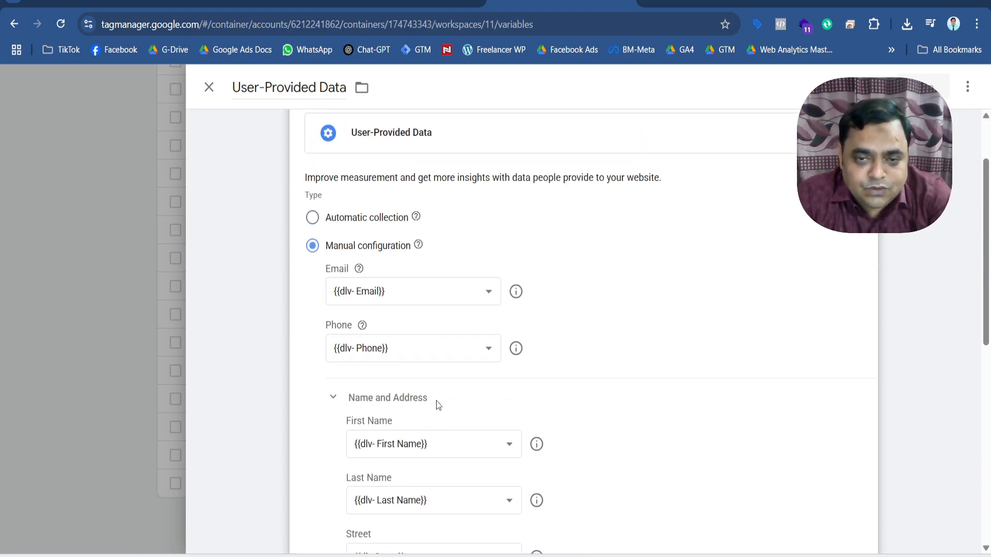
{"action": "scroll", "coordinate": [436, 404], "scroll_direction": "up", "scroll_amount": 2}
{"action": "scroll", "coordinate": [436, 400], "scroll_direction": "down", "scroll_amount": 5}
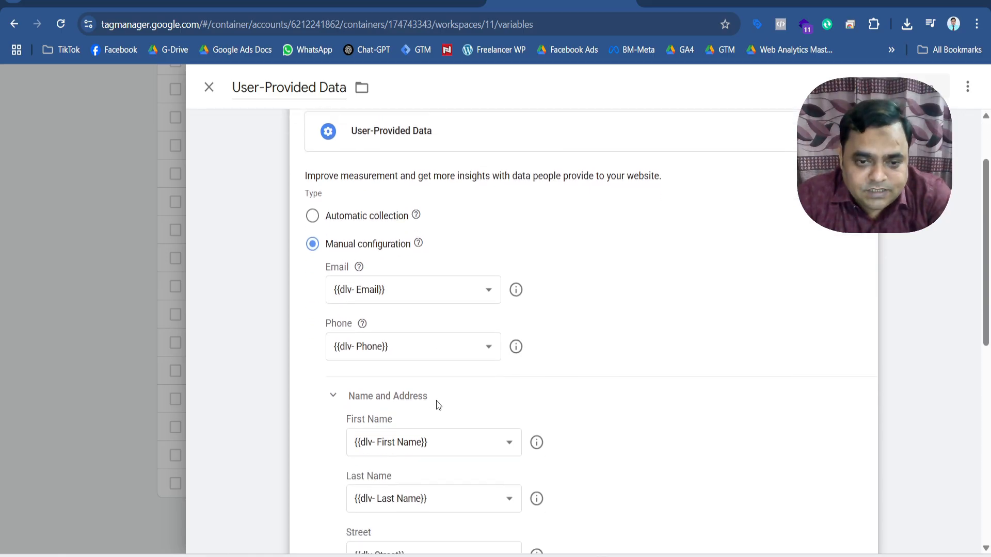
{"action": "scroll", "coordinate": [435, 400], "scroll_direction": "down", "scroll_amount": 5}
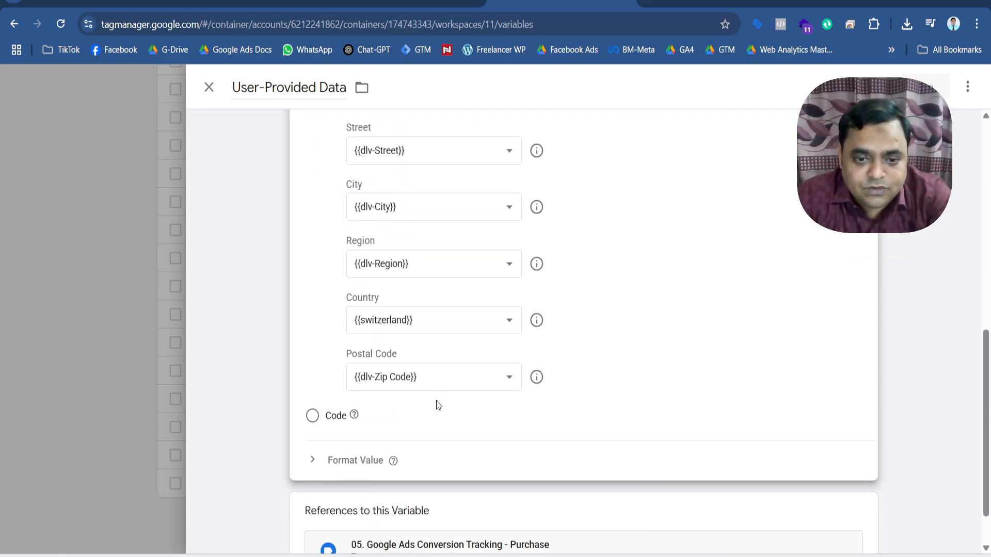
{"action": "scroll", "coordinate": [437, 407], "scroll_direction": "up", "scroll_amount": 3}
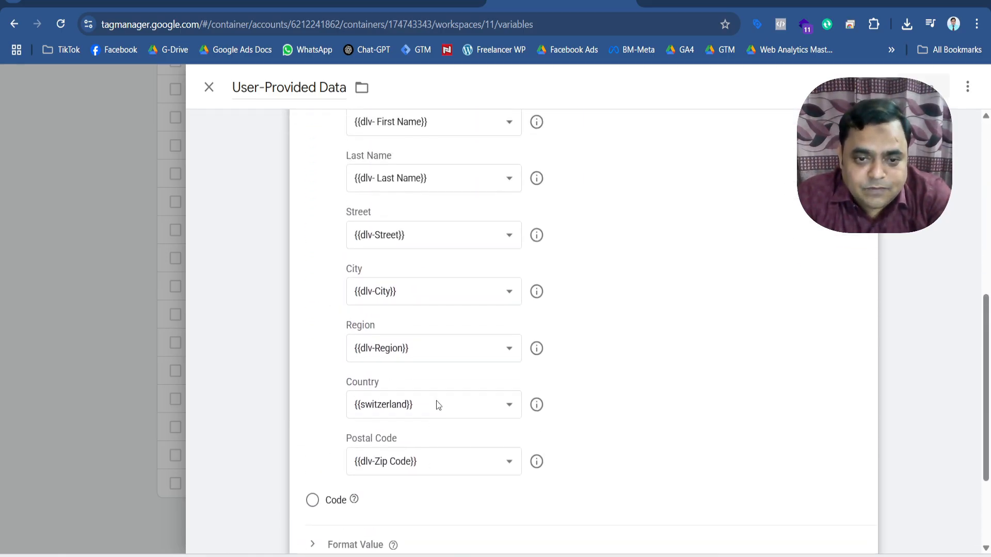
{"action": "scroll", "coordinate": [437, 402], "scroll_direction": "up", "scroll_amount": 4}
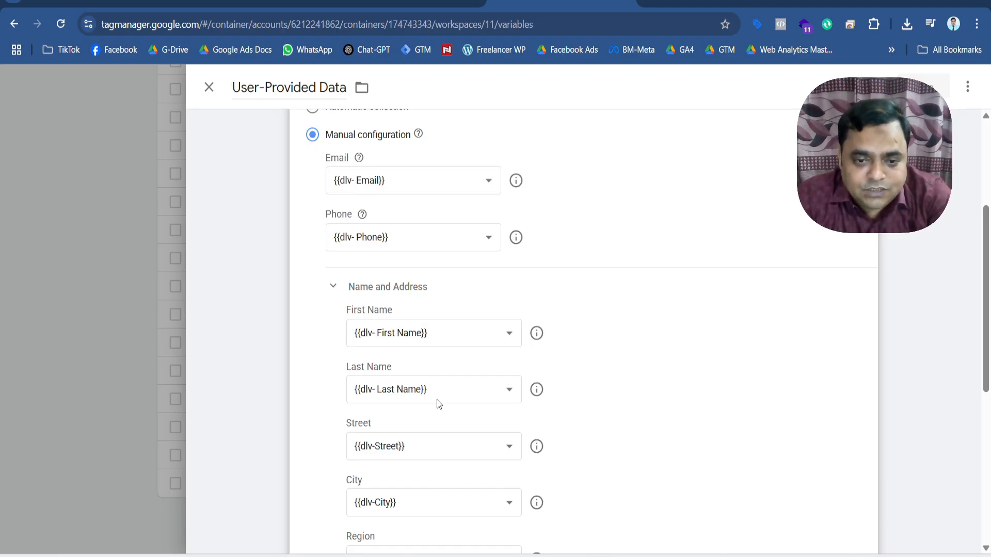
Check the Jewelica Web purchase conversion tag's settings for an option to include user-provided data, and close the tag.
{"action": "scroll", "coordinate": [437, 400], "scroll_direction": "down", "scroll_amount": 7}
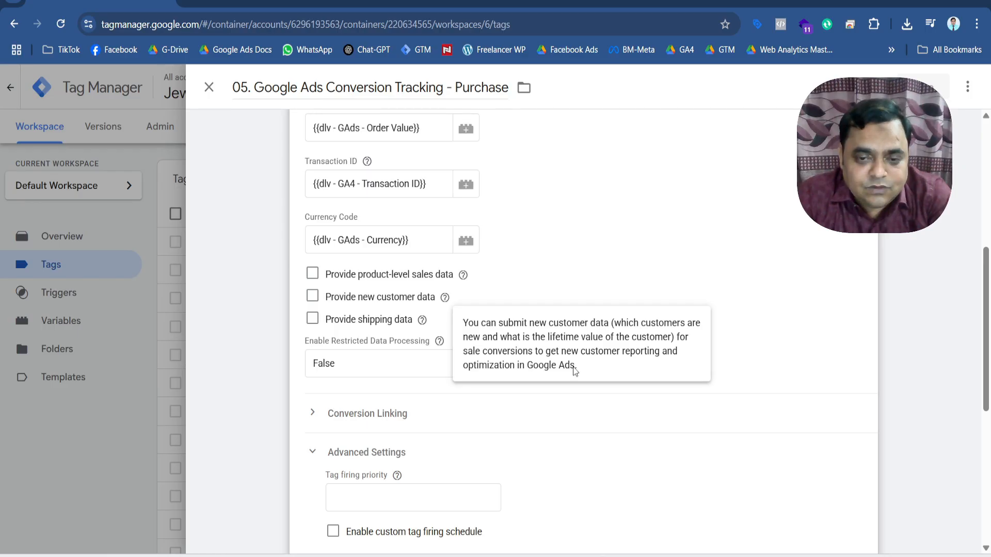
{"action": "scroll", "coordinate": [525, 338], "scroll_direction": "up", "scroll_amount": 2}
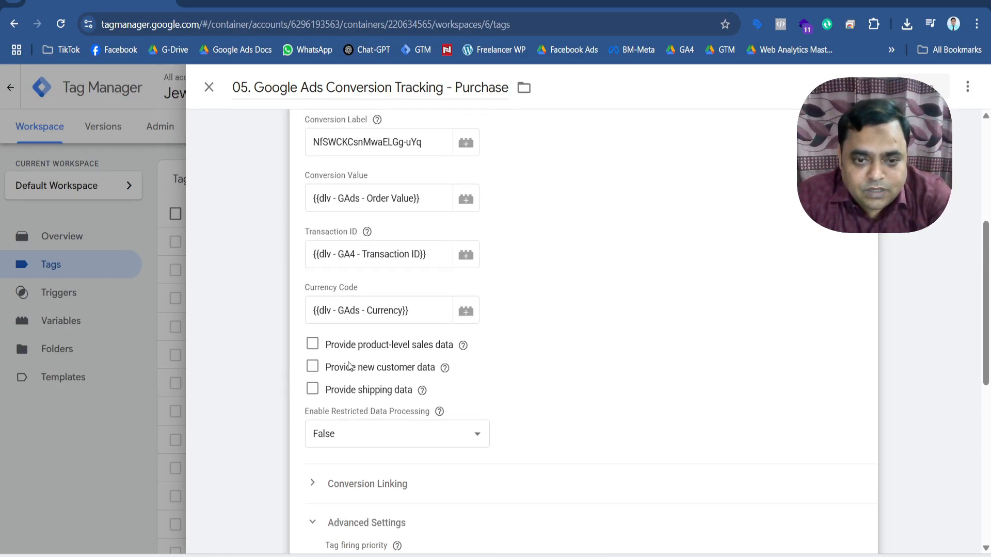
{"action": "scroll", "coordinate": [518, 375], "scroll_direction": "up", "scroll_amount": 5}
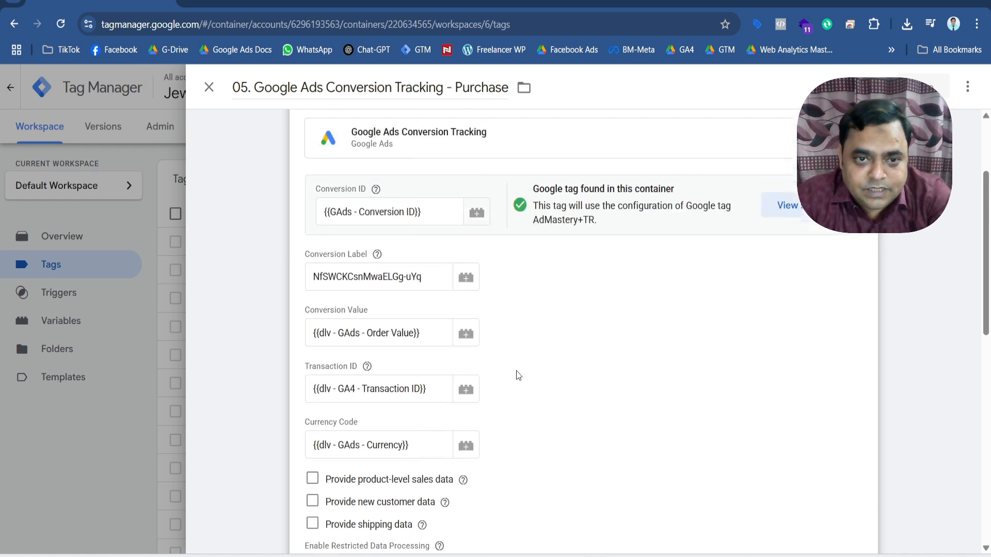
{"action": "scroll", "coordinate": [559, 360], "scroll_direction": "down", "scroll_amount": 5}
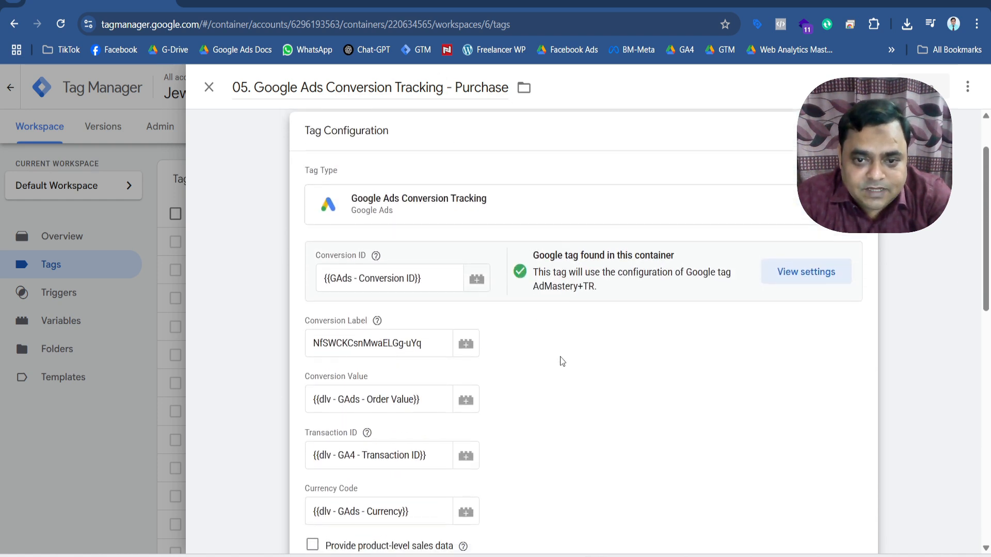
{"action": "scroll", "coordinate": [562, 362], "scroll_direction": "down", "scroll_amount": 3}
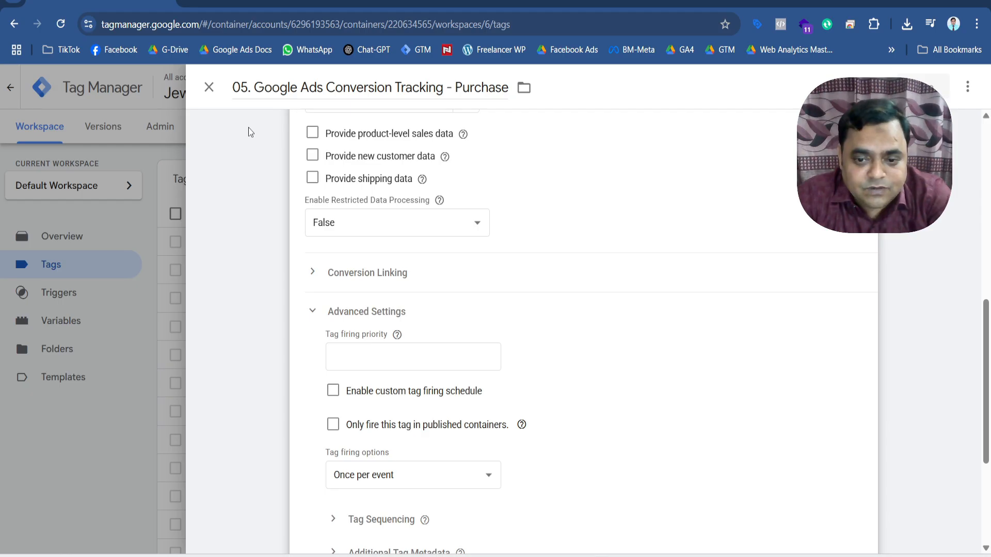
{"action": "left_click", "coordinate": [209, 88]}
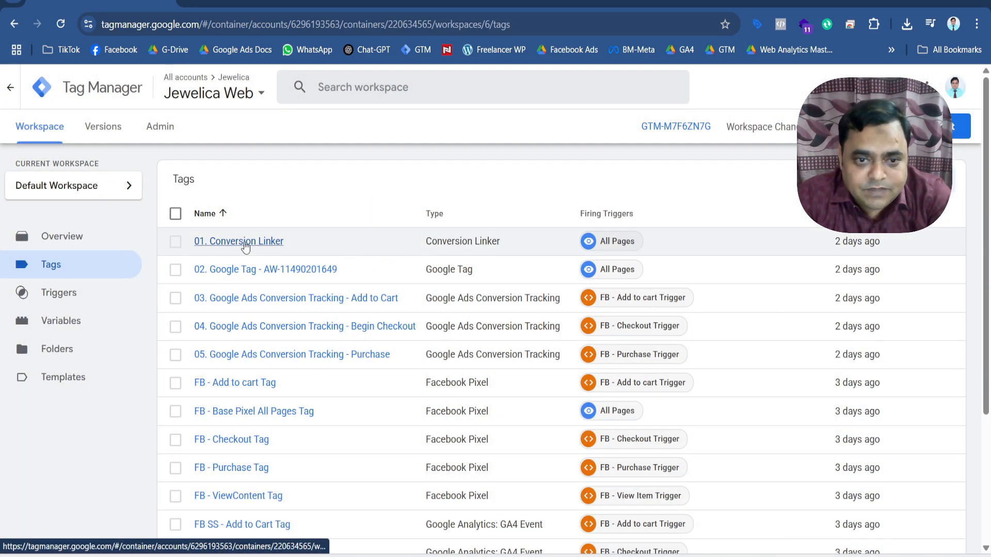
Start a new tag in the Jewelica Web container with the Google Ads User-provided Data Event type.
{"action": "left_click", "coordinate": [960, 126]}
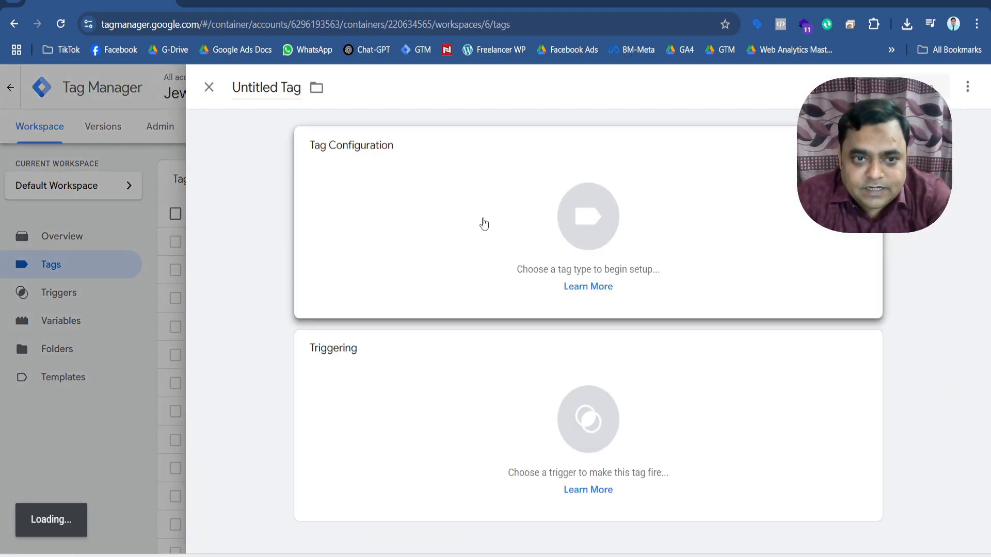
{"action": "left_click", "coordinate": [589, 230]}
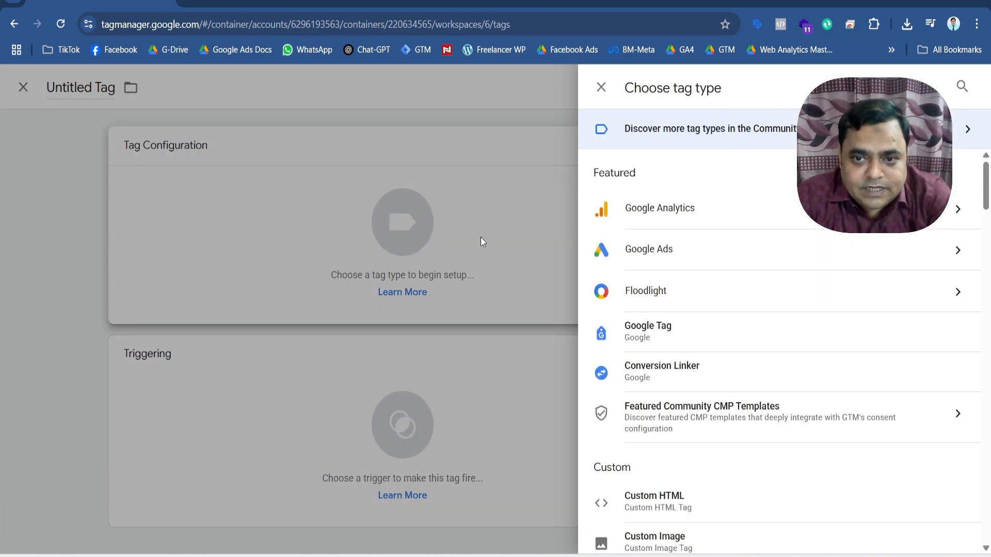
{"action": "left_click", "coordinate": [651, 248]}
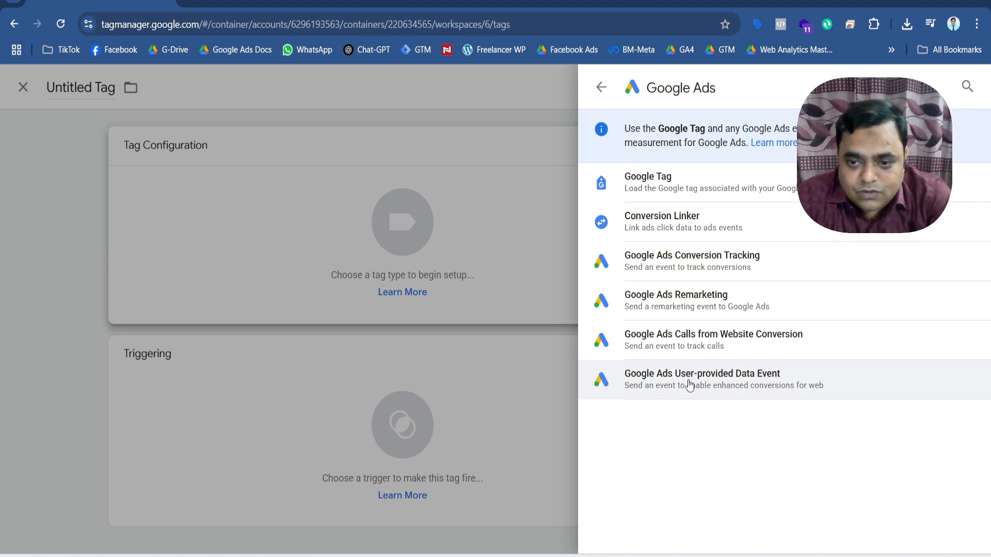
{"action": "left_click", "coordinate": [760, 380]}
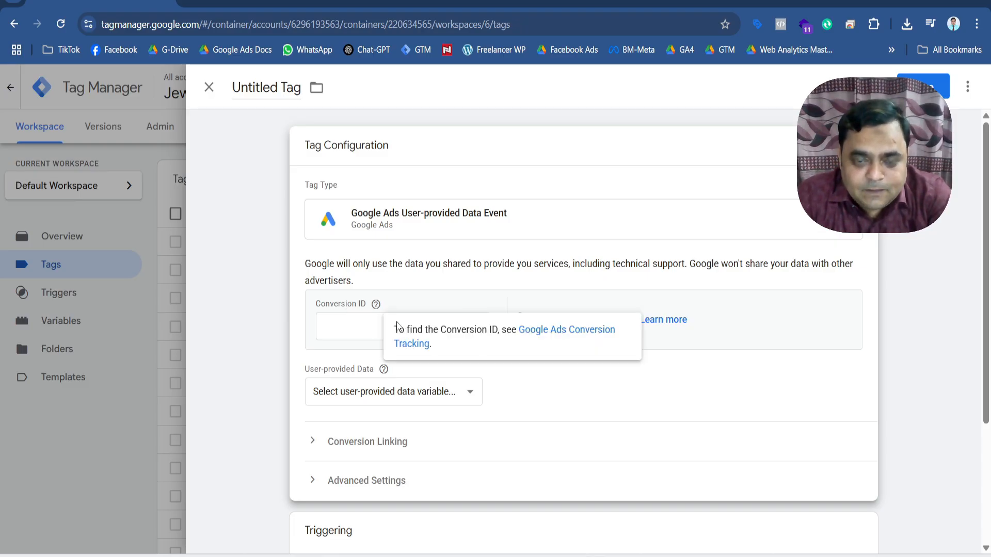
Look up the conversion ID of the GTM - Purchase conversion action in Google Ads and return to the new Tag Manager tag.
{"action": "left_click", "coordinate": [355, 326]}
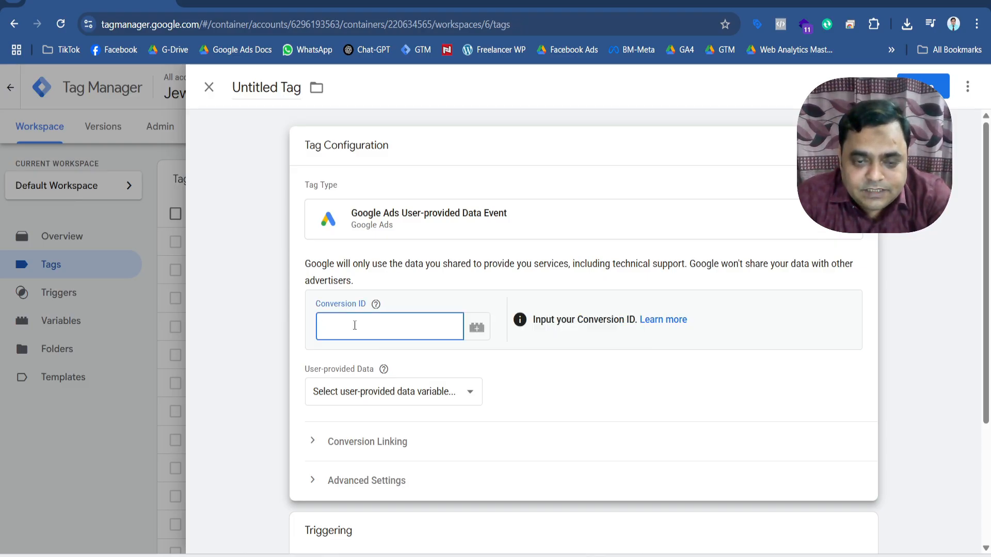
{"action": "left_click", "coordinate": [561, 1]}
{"action": "left_click", "coordinate": [429, 2]}
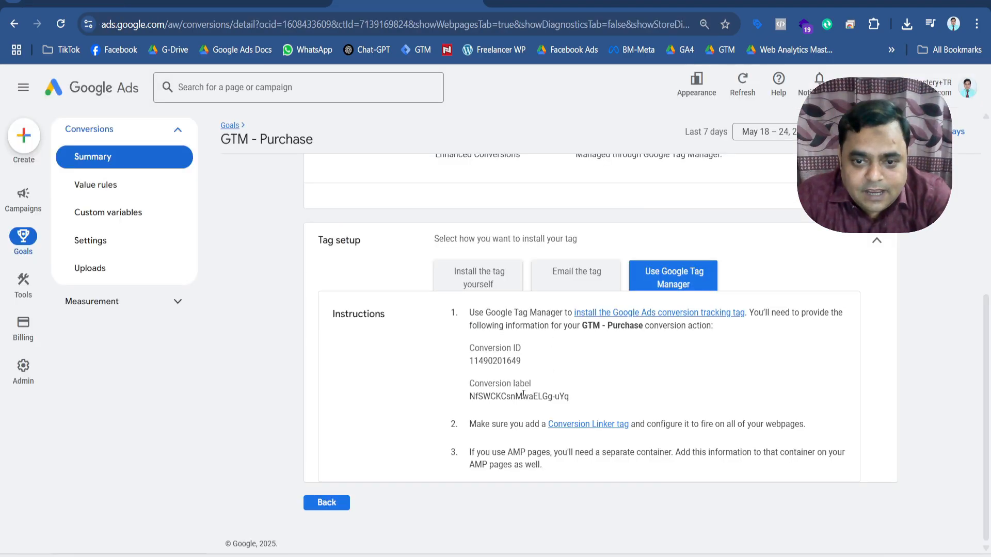
{"action": "left_click_drag", "start_coordinate": [470, 360], "coordinate": [522, 361]}
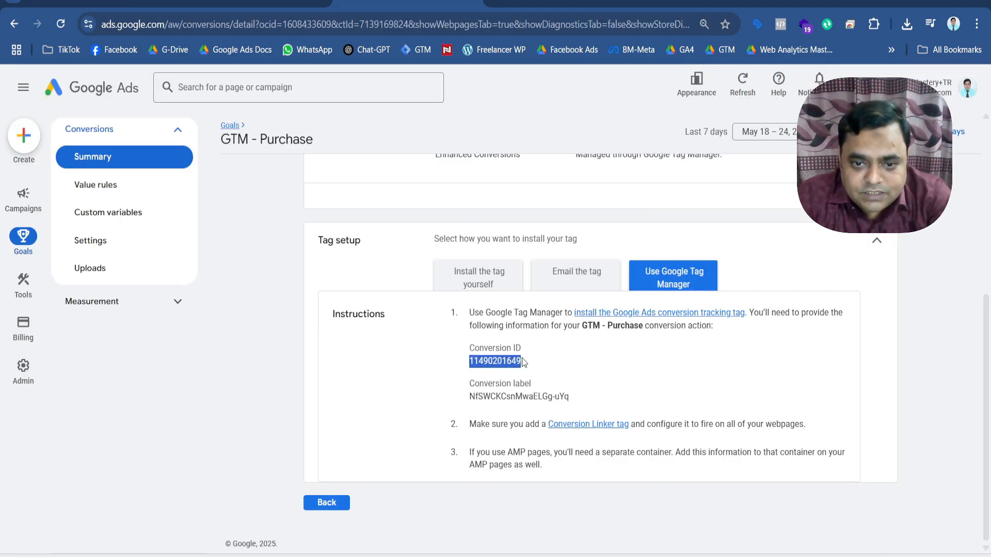
{"action": "scroll", "coordinate": [319, 190], "scroll_direction": "up", "scroll_amount": 3}
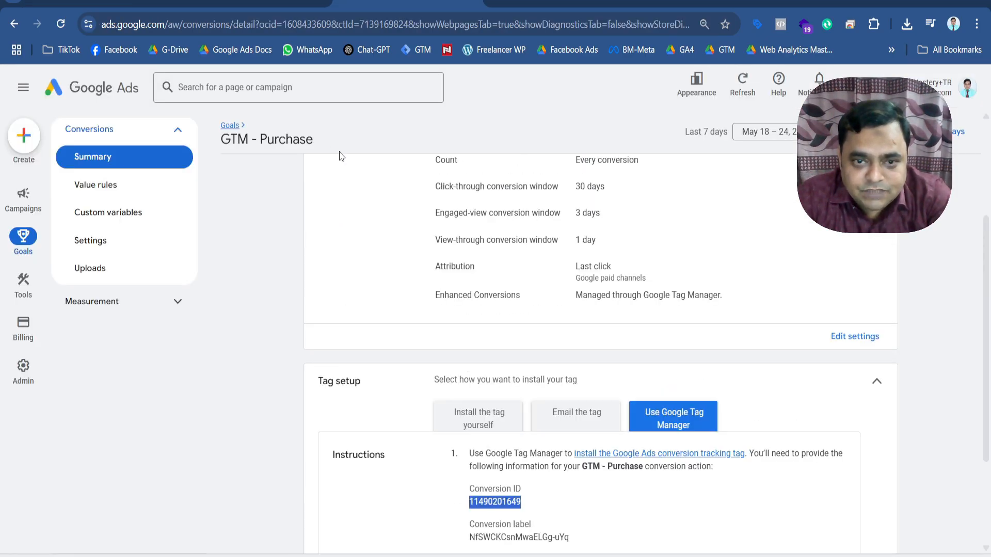
{"action": "left_click", "coordinate": [563, 1]}
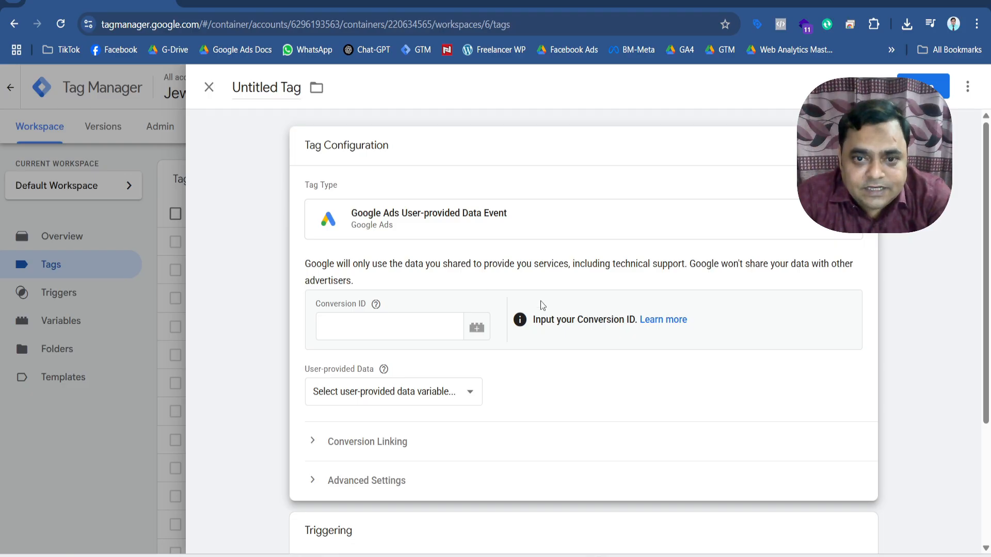
Set the new tag's Conversion ID to the existing constant variable GAds - Conversion ID.
{"action": "left_click", "coordinate": [356, 327]}
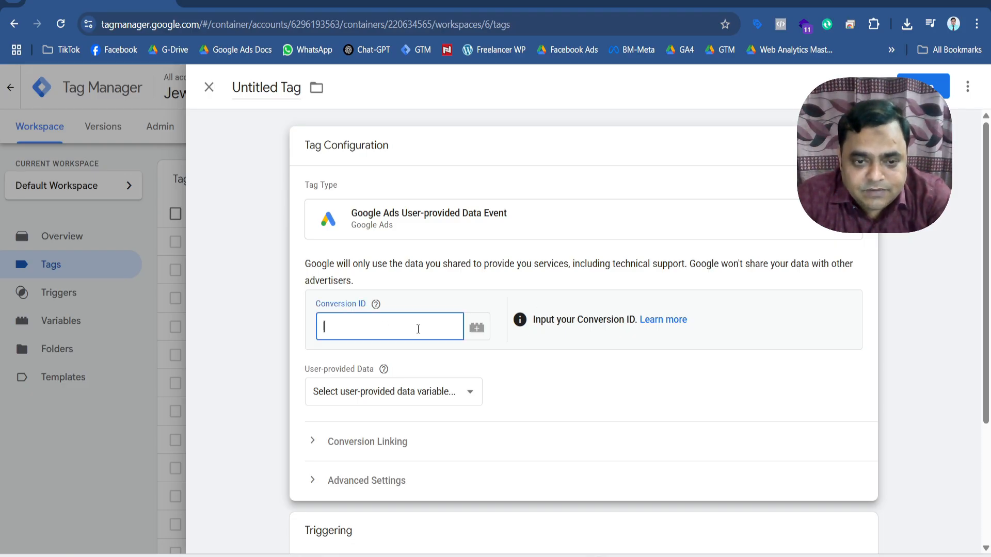
{"action": "left_click", "coordinate": [475, 328]}
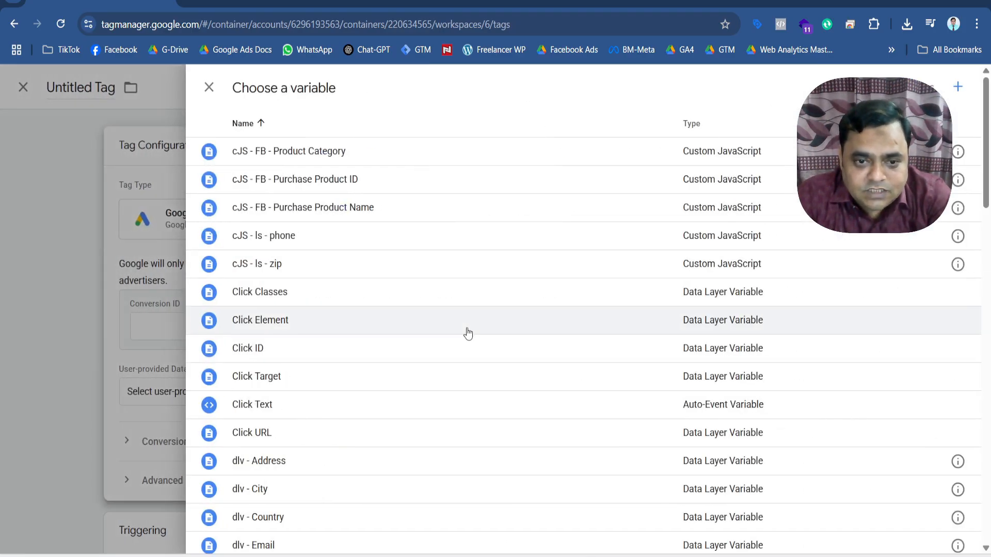
{"action": "scroll", "coordinate": [468, 334], "scroll_direction": "down", "scroll_amount": 13}
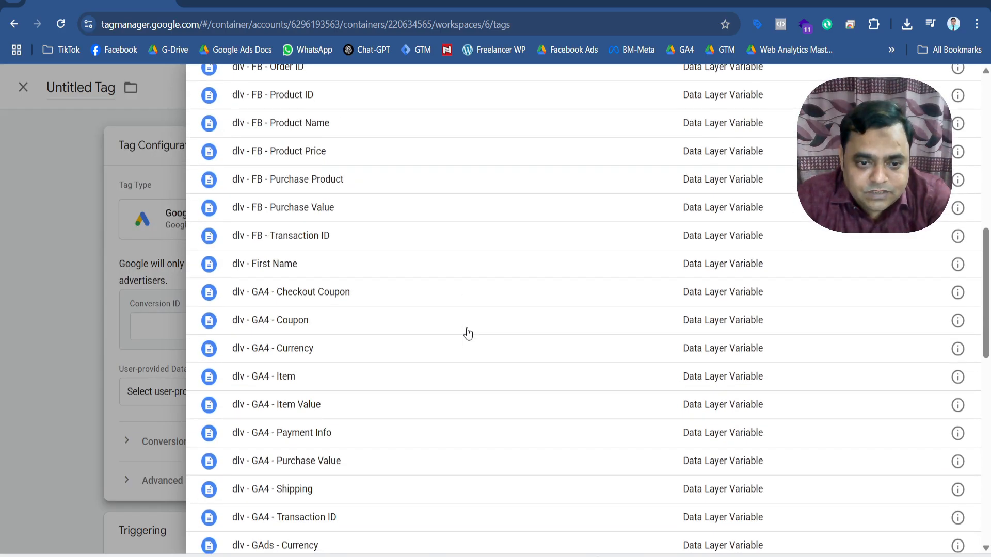
{"action": "scroll", "coordinate": [469, 334], "scroll_direction": "down", "scroll_amount": 7}
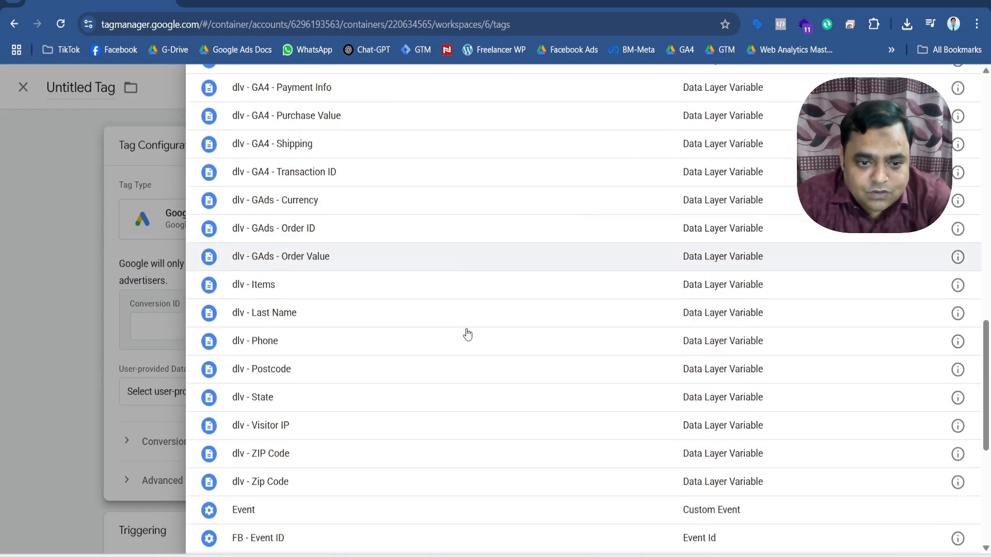
{"action": "scroll", "coordinate": [467, 334], "scroll_direction": "down", "scroll_amount": 3}
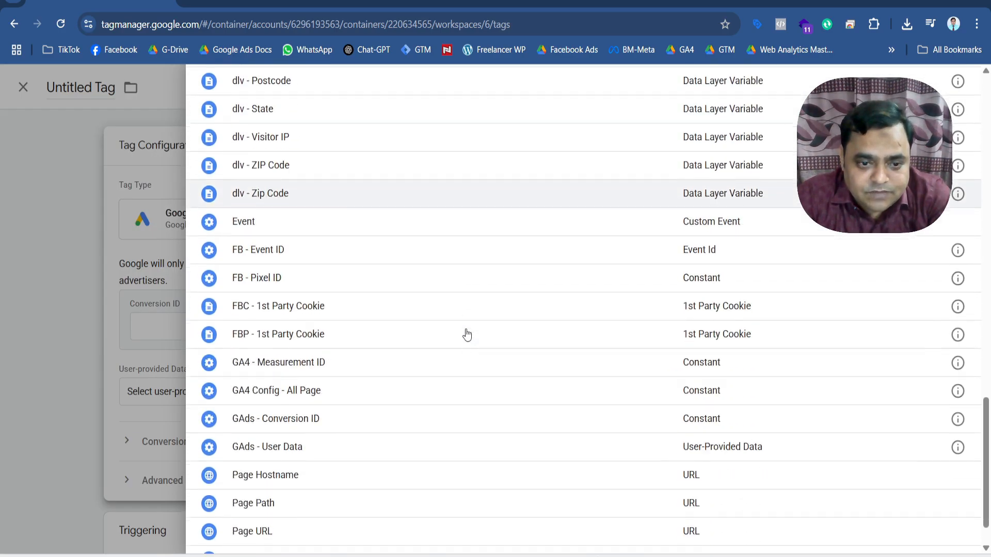
{"action": "left_click", "coordinate": [317, 422]}
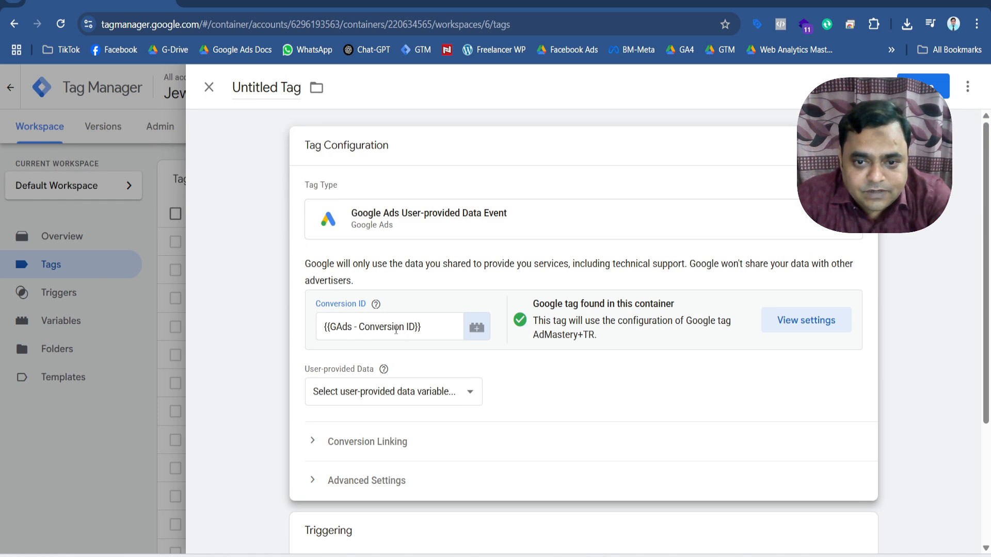
Start a new User-Provided Data variable from the tag's user-provided data setting and review its manual configuration fields through Postal Code.
{"action": "scroll", "coordinate": [417, 359], "scroll_direction": "down", "scroll_amount": 3}
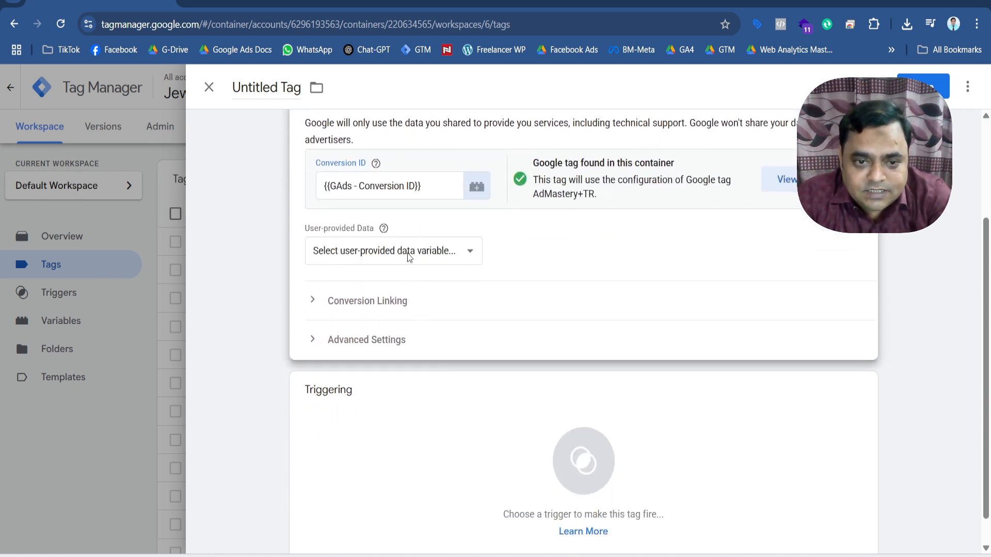
{"action": "left_click", "coordinate": [435, 258]}
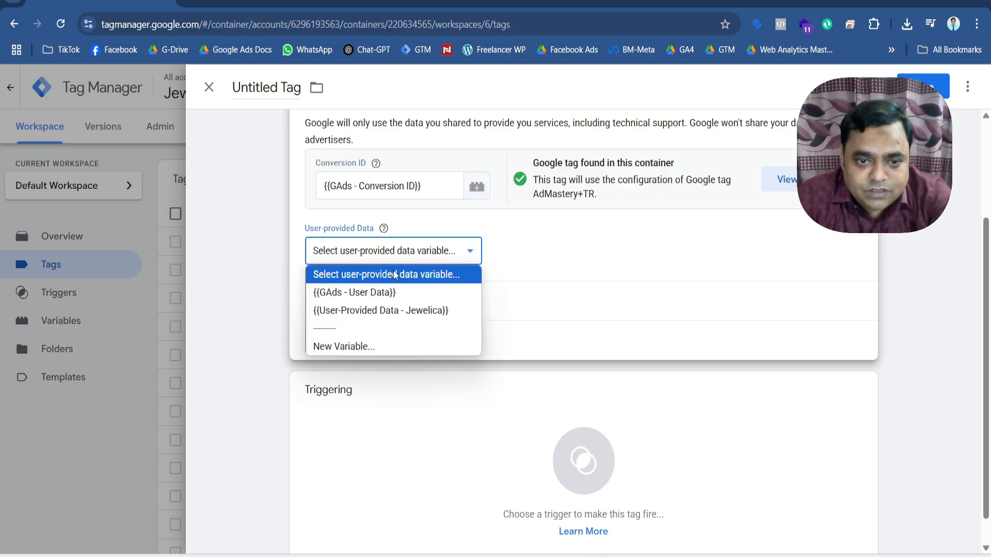
{"action": "left_click", "coordinate": [365, 344]}
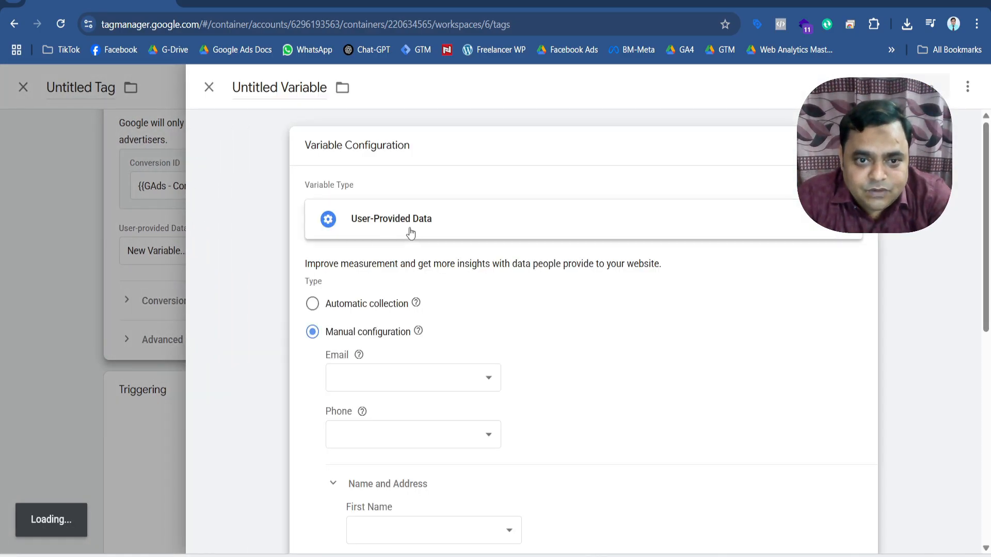
{"action": "scroll", "coordinate": [589, 471], "scroll_direction": "down", "scroll_amount": 2}
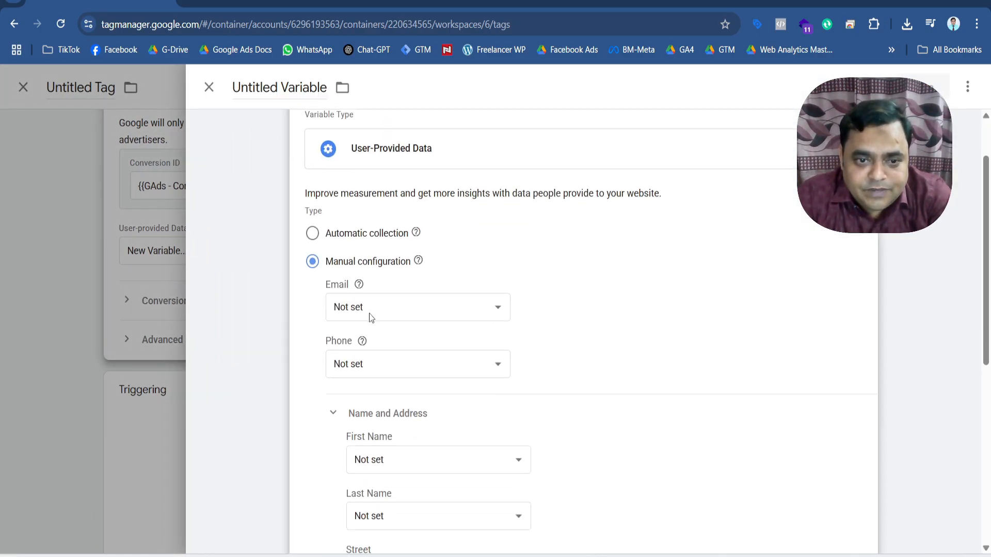
{"action": "scroll", "coordinate": [437, 367], "scroll_direction": "down", "scroll_amount": 4}
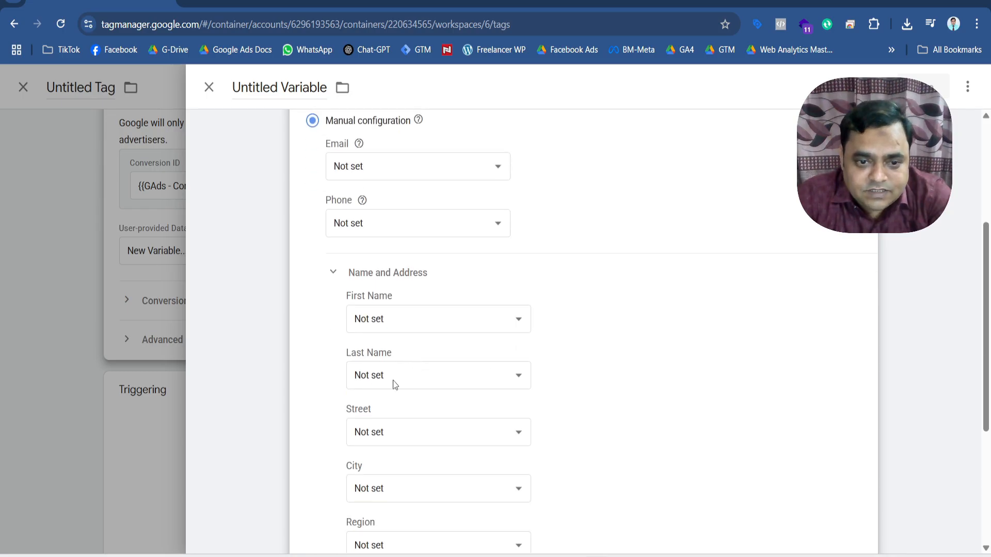
{"action": "scroll", "coordinate": [407, 388], "scroll_direction": "down", "scroll_amount": 2}
{"action": "scroll", "coordinate": [389, 419], "scroll_direction": "down", "scroll_amount": 2}
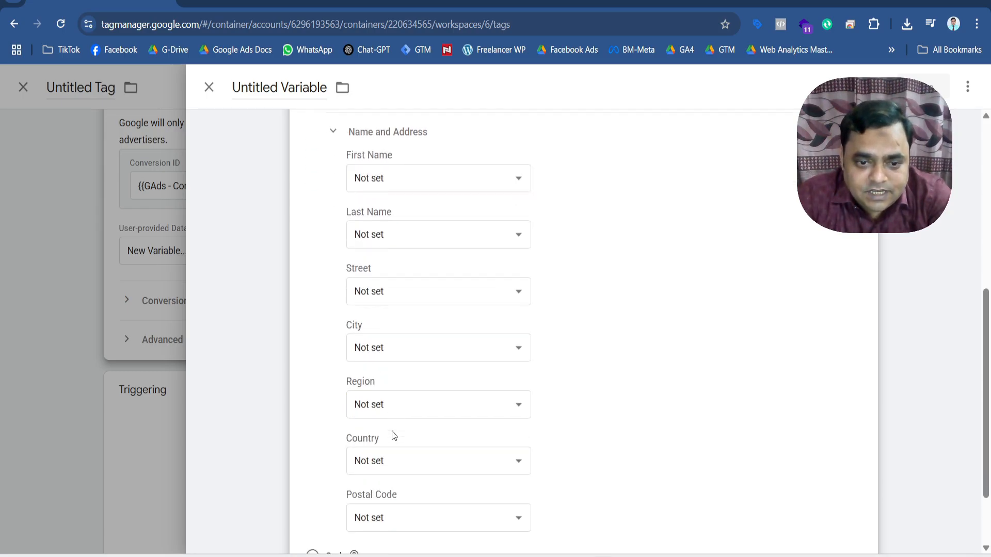
{"action": "scroll", "coordinate": [387, 457], "scroll_direction": "down", "scroll_amount": 3}
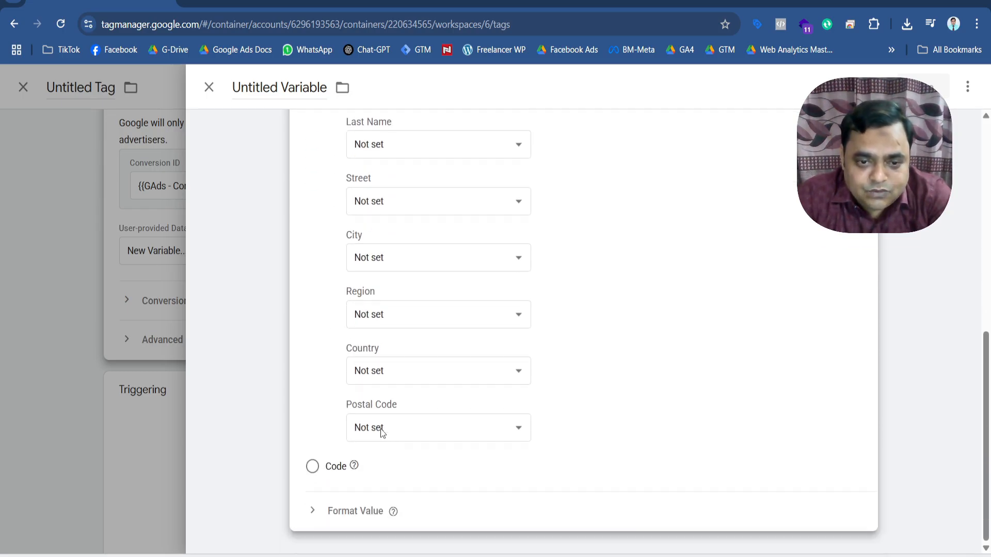
{"action": "scroll", "coordinate": [381, 430], "scroll_direction": "up", "scroll_amount": 10}
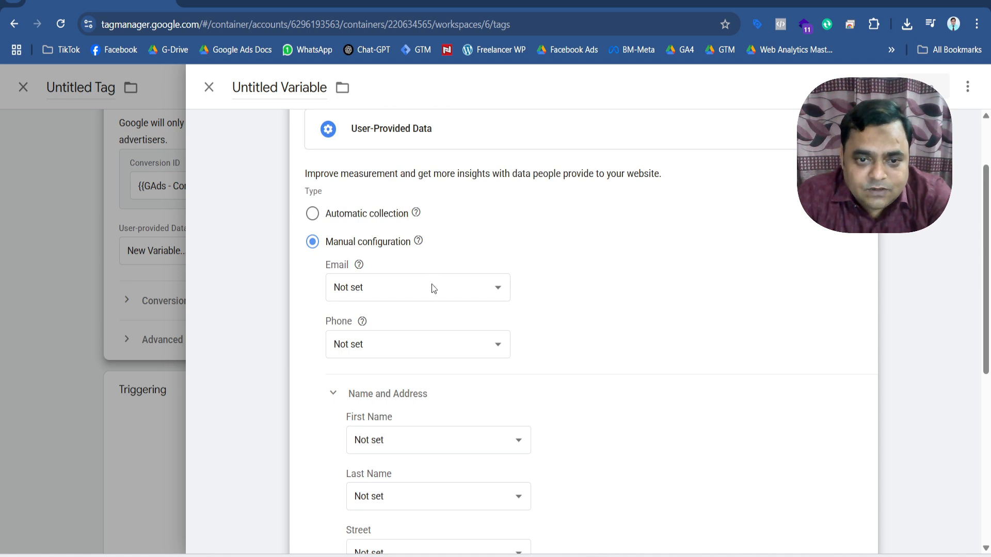
Map the variable's Email field to {{dlv - Email}} and its Phone field to {{dlv - Phone}}.
{"action": "left_click", "coordinate": [432, 288]}
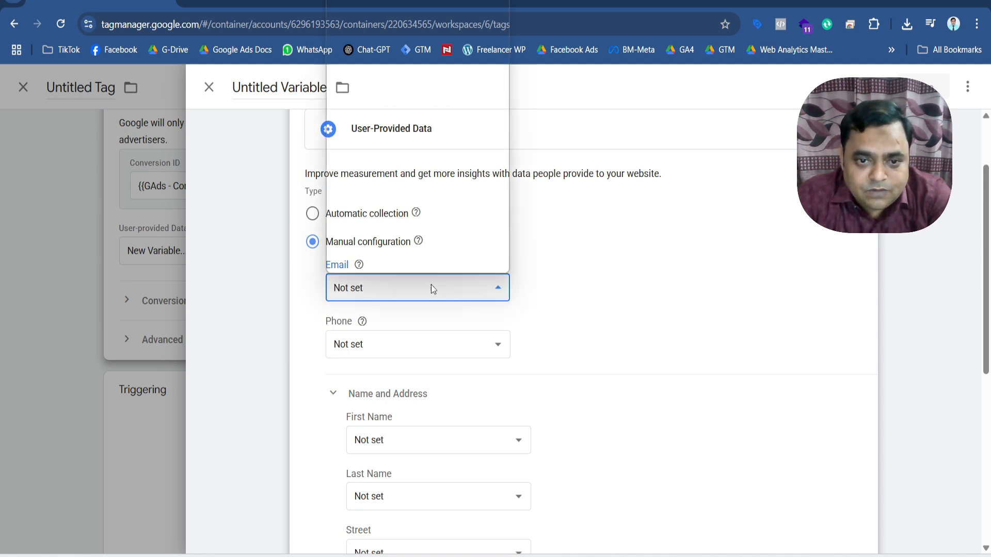
{"action": "left_click", "coordinate": [600, 265]}
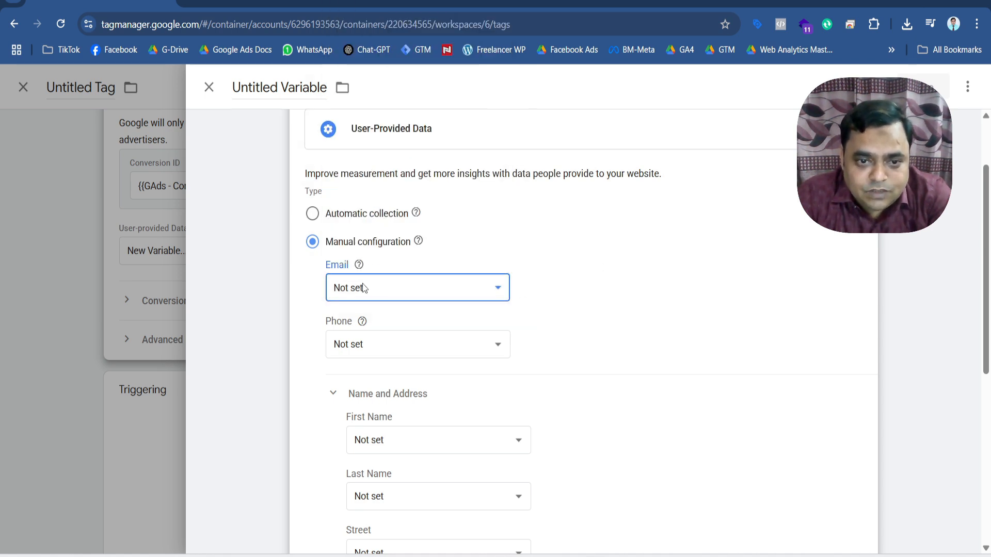
{"action": "left_click", "coordinate": [448, 290]}
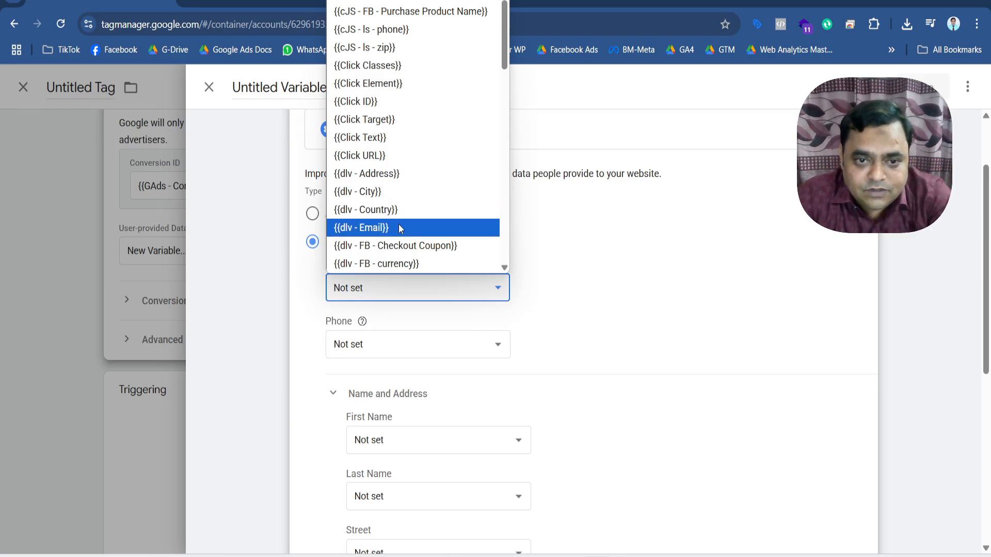
{"action": "left_click", "coordinate": [398, 228]}
{"action": "left_click", "coordinate": [393, 343]}
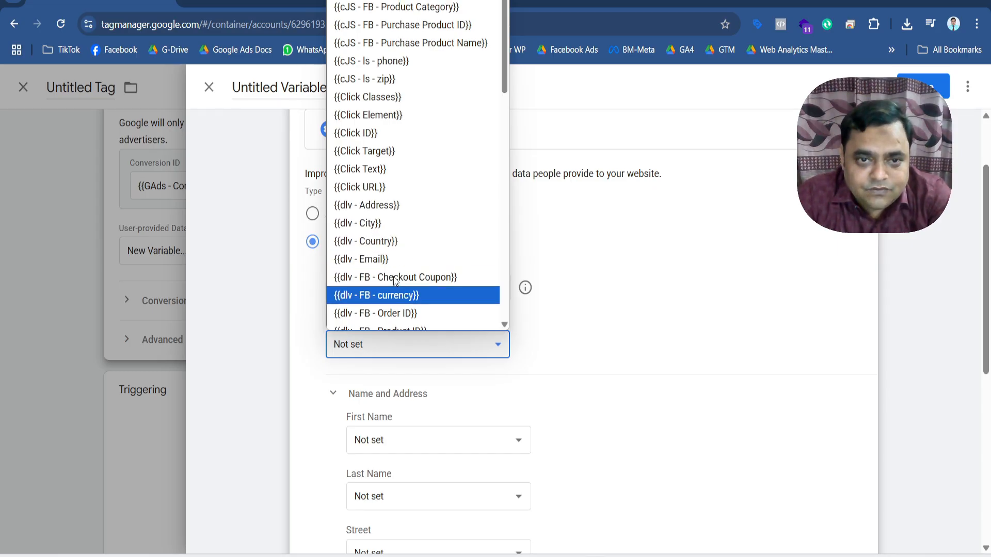
{"action": "scroll", "coordinate": [393, 277], "scroll_direction": "down", "scroll_amount": 5}
{"action": "scroll", "coordinate": [393, 277], "scroll_direction": "down", "scroll_amount": 3}
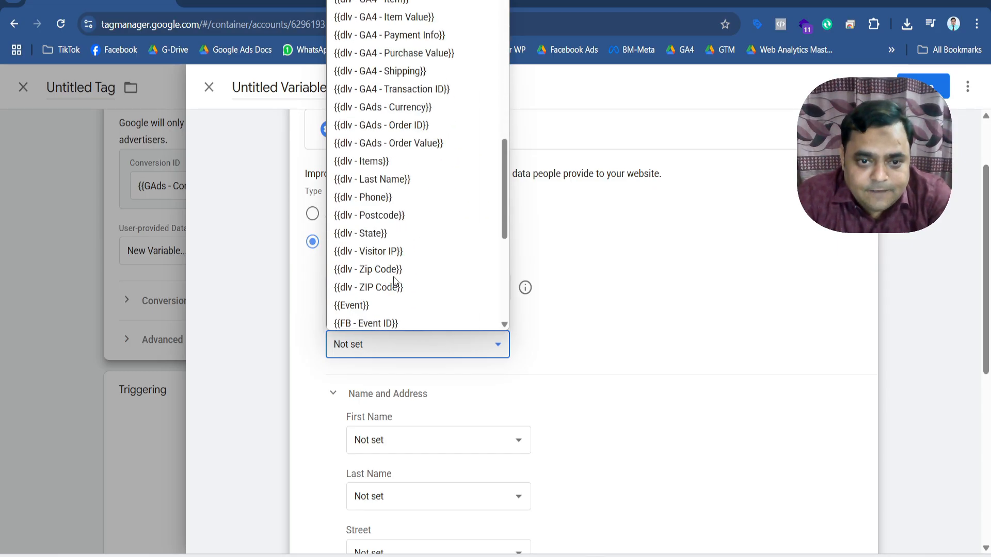
{"action": "left_click", "coordinate": [384, 154]}
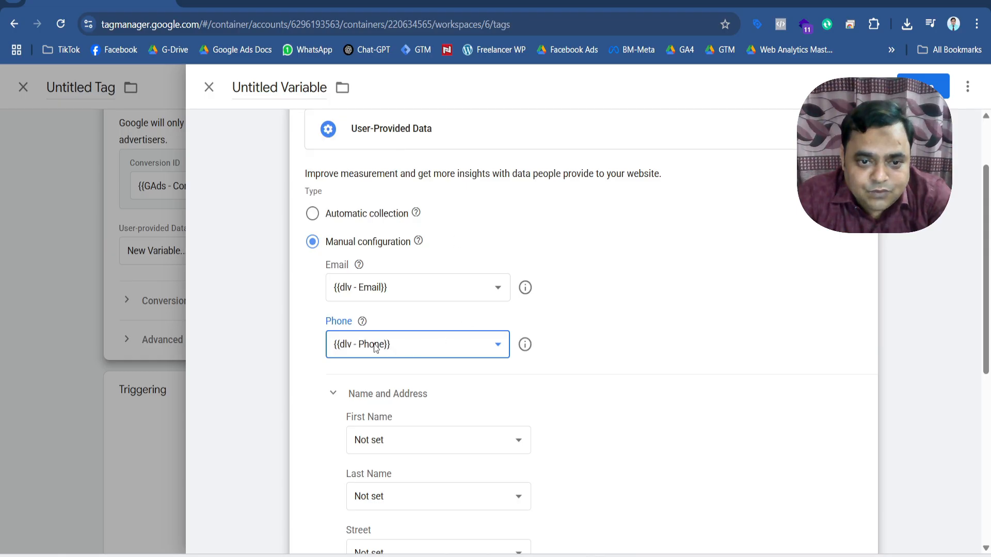
Map the variable's First Name field to {{dlv - First Name}}.
{"action": "scroll", "coordinate": [458, 409], "scroll_direction": "down", "scroll_amount": 3}
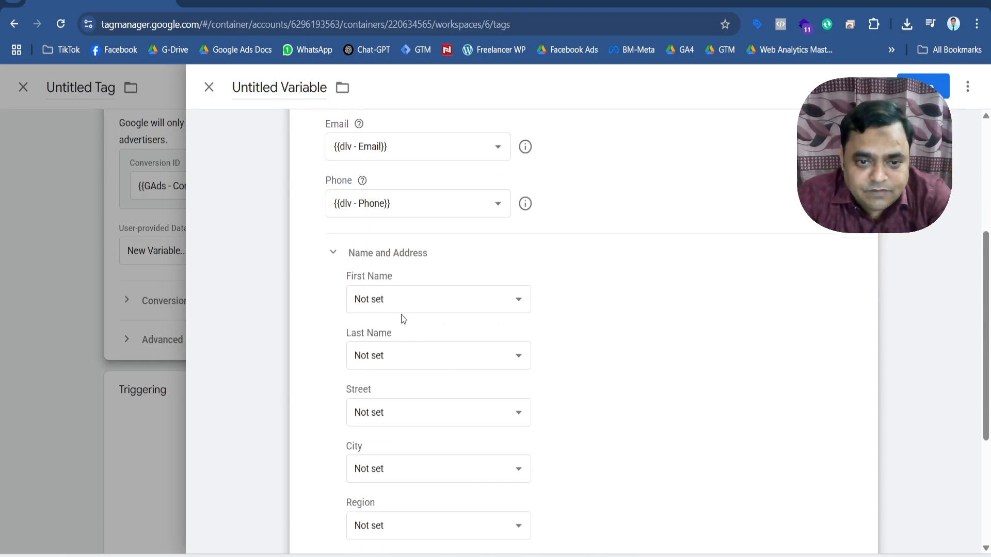
{"action": "left_click", "coordinate": [401, 300]}
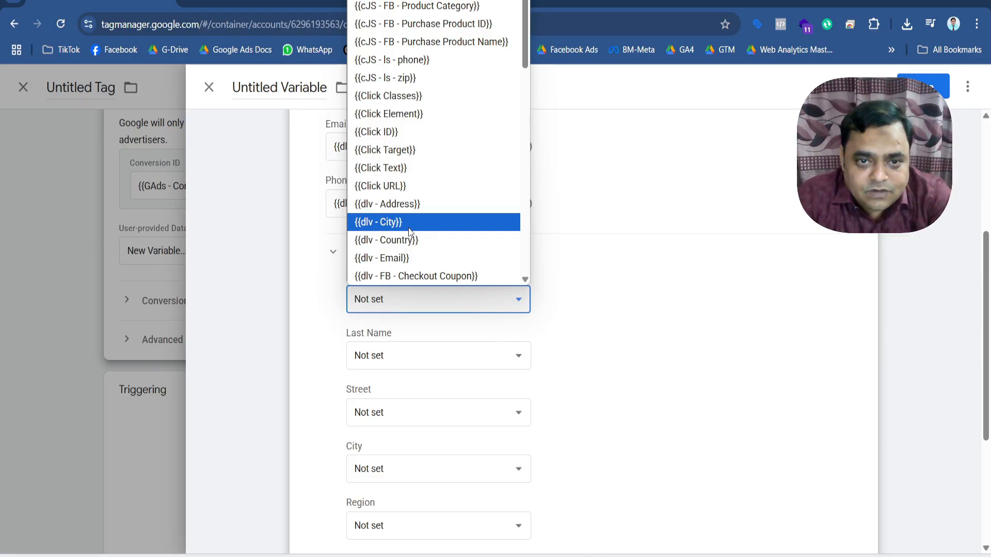
{"action": "scroll", "coordinate": [410, 231], "scroll_direction": "down", "scroll_amount": 3}
{"action": "scroll", "coordinate": [408, 228], "scroll_direction": "down", "scroll_amount": 6}
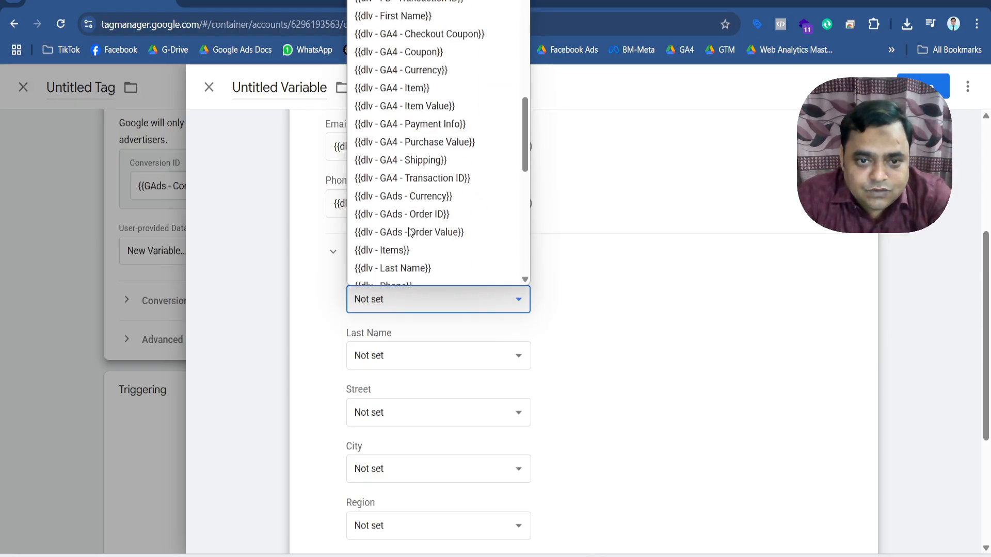
{"action": "scroll", "coordinate": [420, 248], "scroll_direction": "down", "scroll_amount": 3}
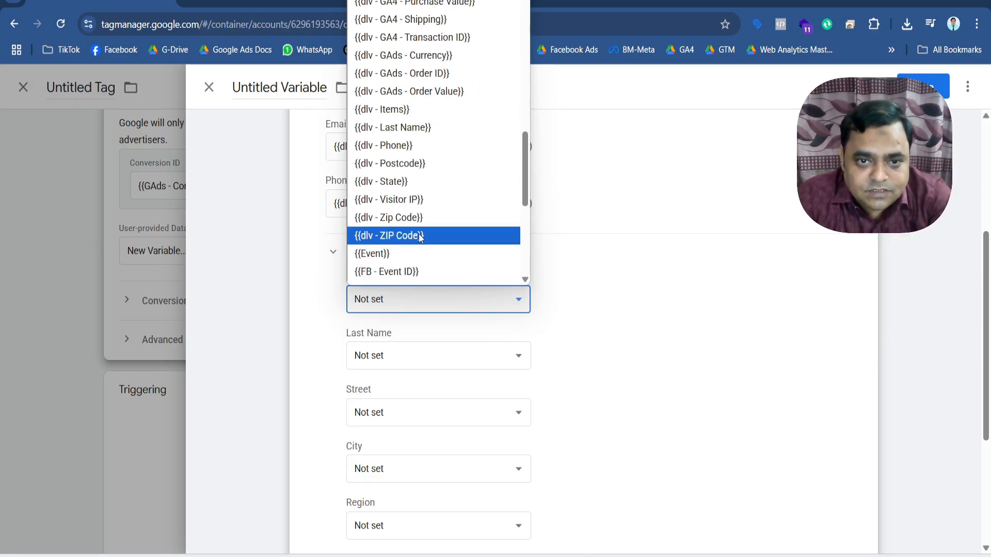
{"action": "scroll", "coordinate": [428, 209], "scroll_direction": "up", "scroll_amount": 9}
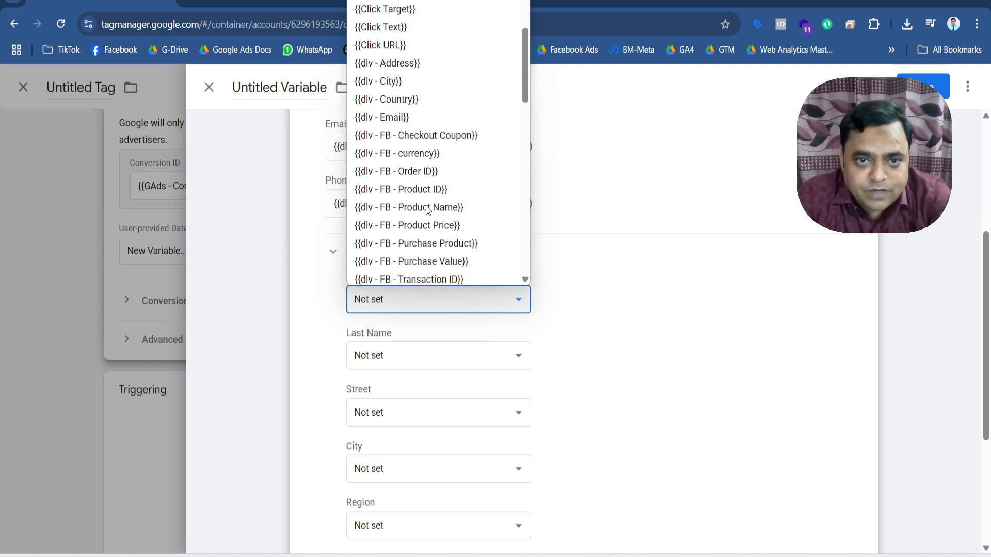
{"action": "scroll", "coordinate": [427, 209], "scroll_direction": "up", "scroll_amount": 3}
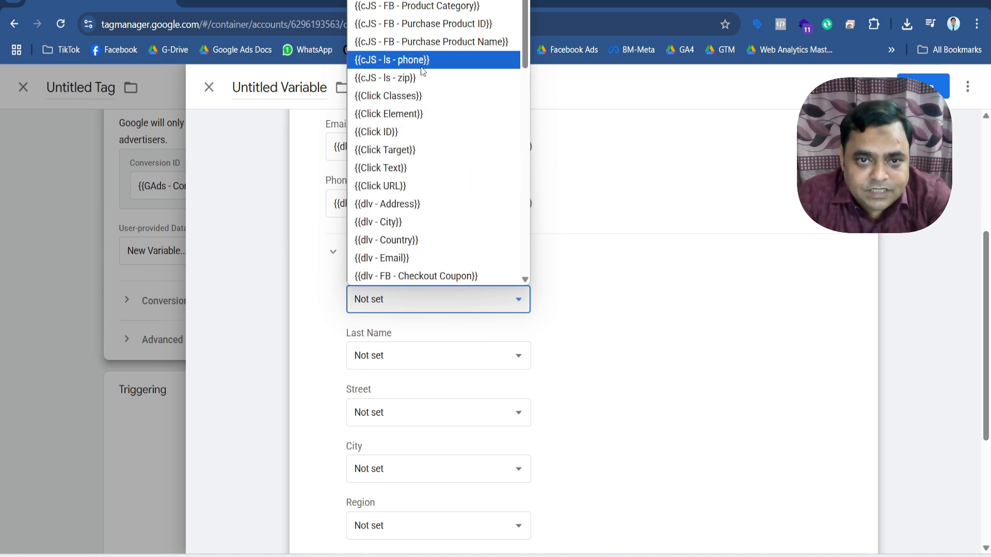
{"action": "scroll", "coordinate": [462, 219], "scroll_direction": "down", "scroll_amount": 5}
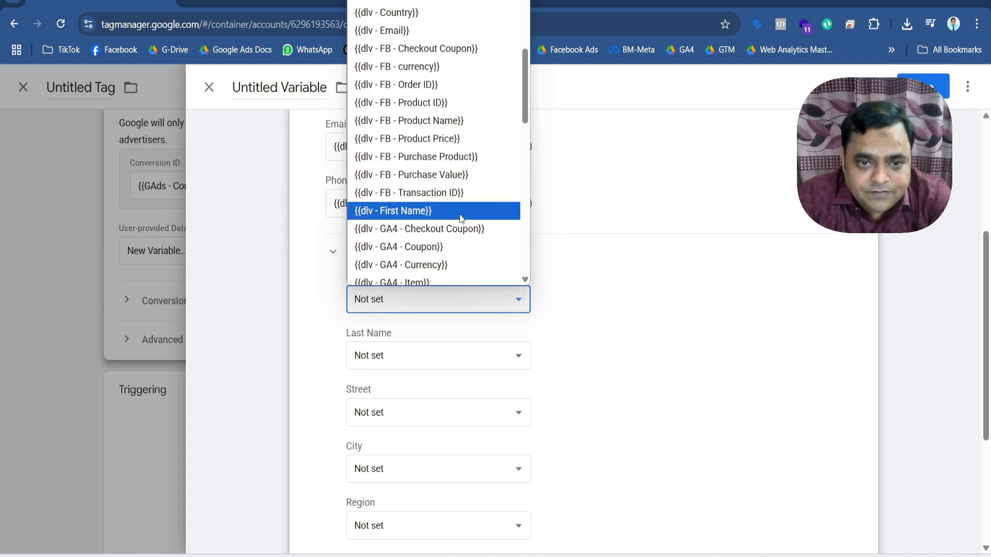
{"action": "left_click", "coordinate": [459, 210]}
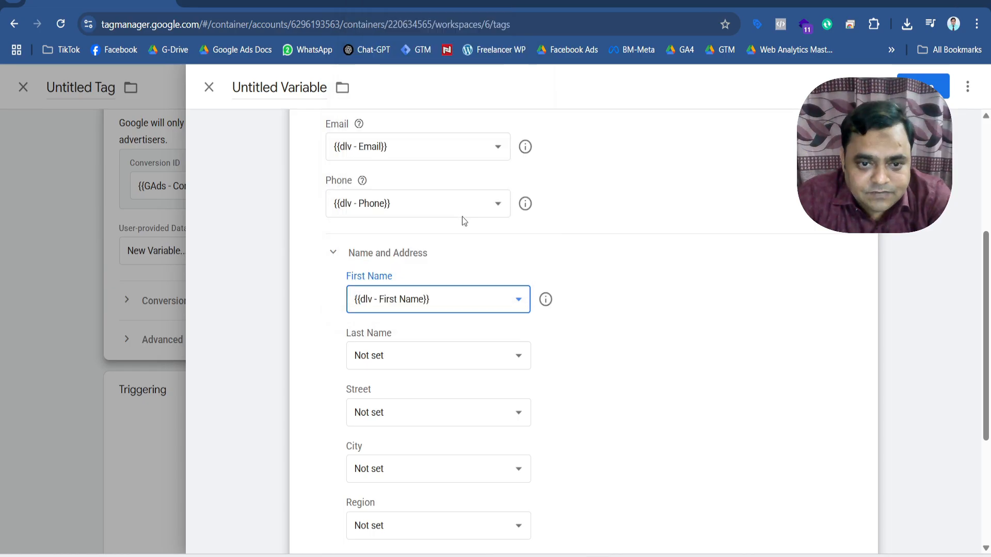
Map the variable's Last Name field to {{dlv - Last Name}}.
{"action": "left_click", "coordinate": [445, 355]}
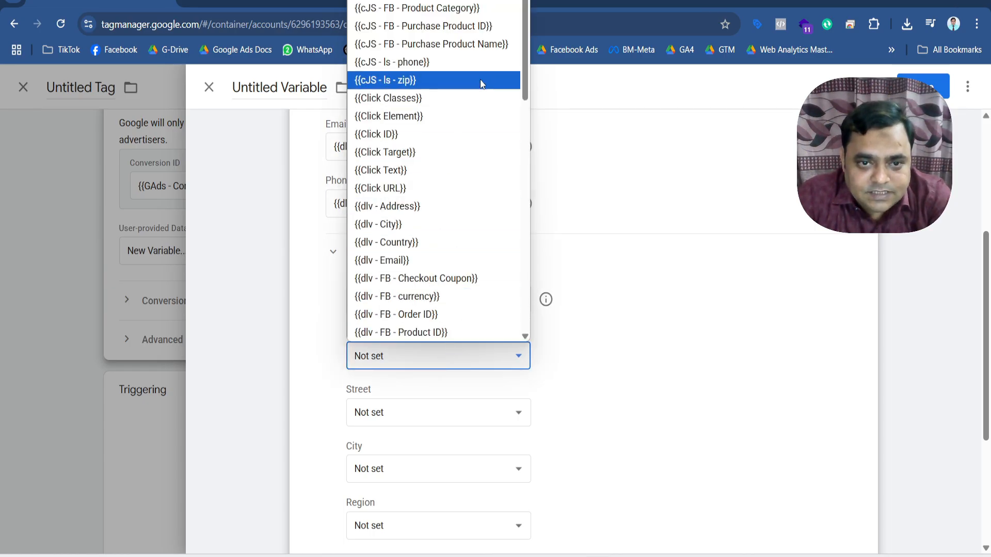
{"action": "left_click_drag", "start_coordinate": [524, 66], "coordinate": [526, 197]}
{"action": "left_click", "coordinate": [445, 243]}
Map the variable's Street field to {{dlv - State}} and its City field to {{dlv - City}}.
{"action": "scroll", "coordinate": [455, 310], "scroll_direction": "down", "scroll_amount": 3}
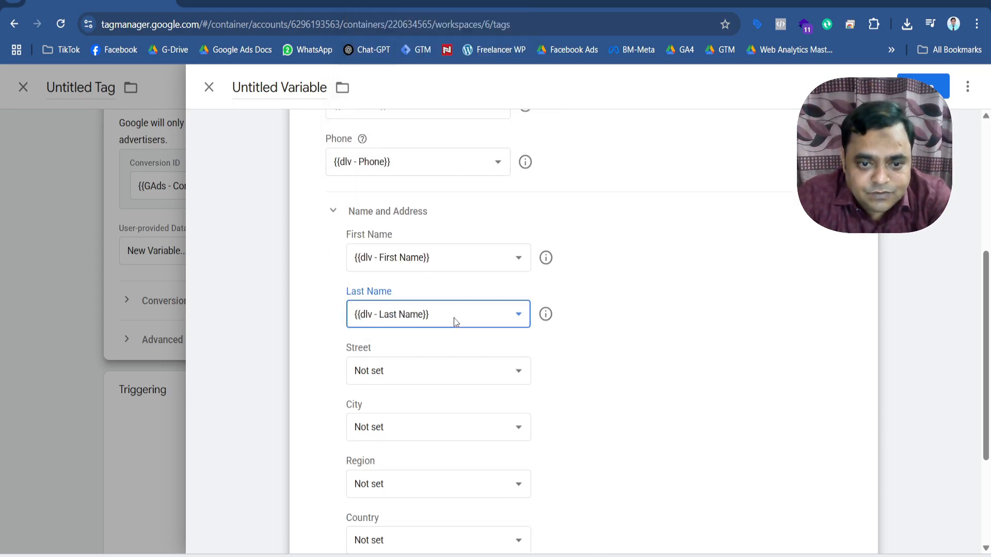
{"action": "left_click", "coordinate": [444, 275]}
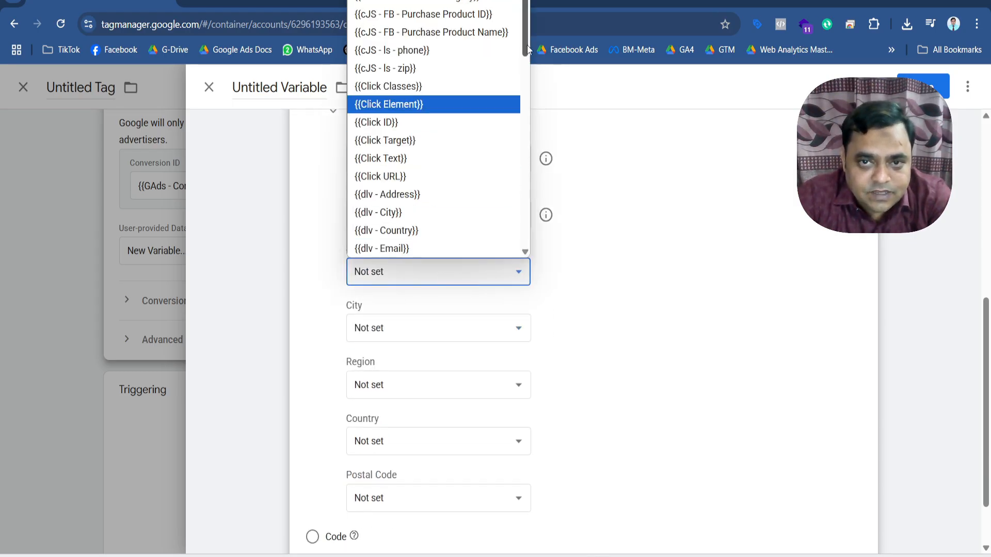
{"action": "left_click_drag", "start_coordinate": [527, 30], "coordinate": [529, 162]}
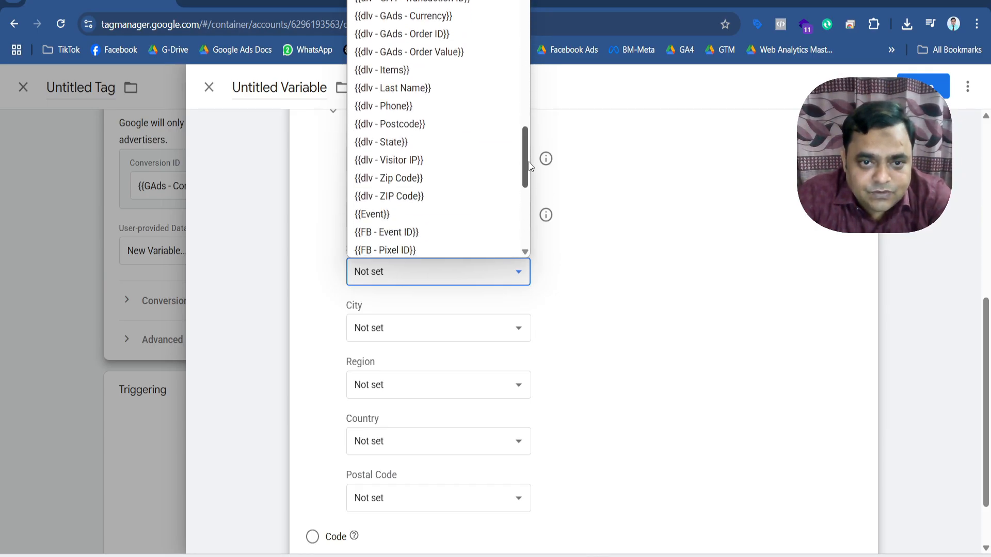
{"action": "left_click", "coordinate": [425, 141]}
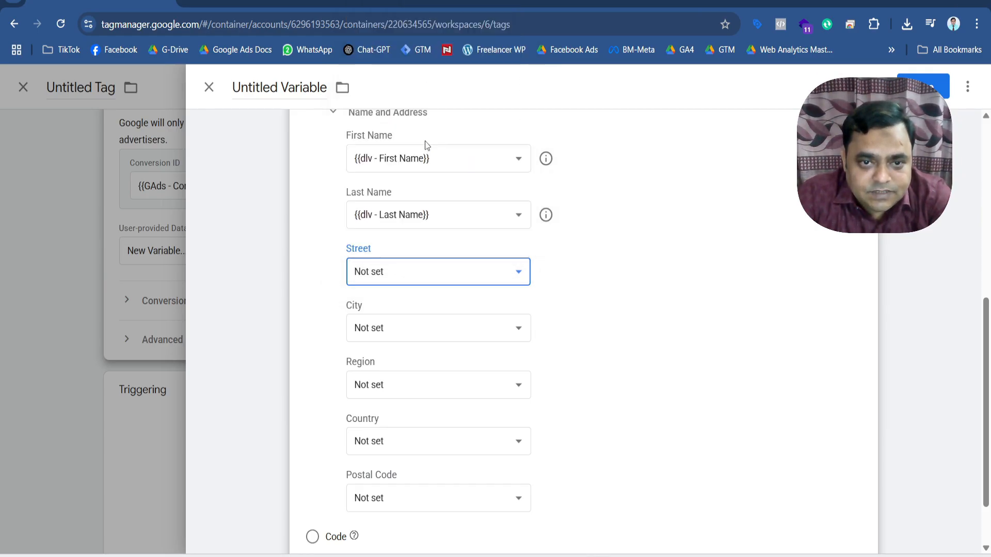
{"action": "left_click", "coordinate": [428, 329]}
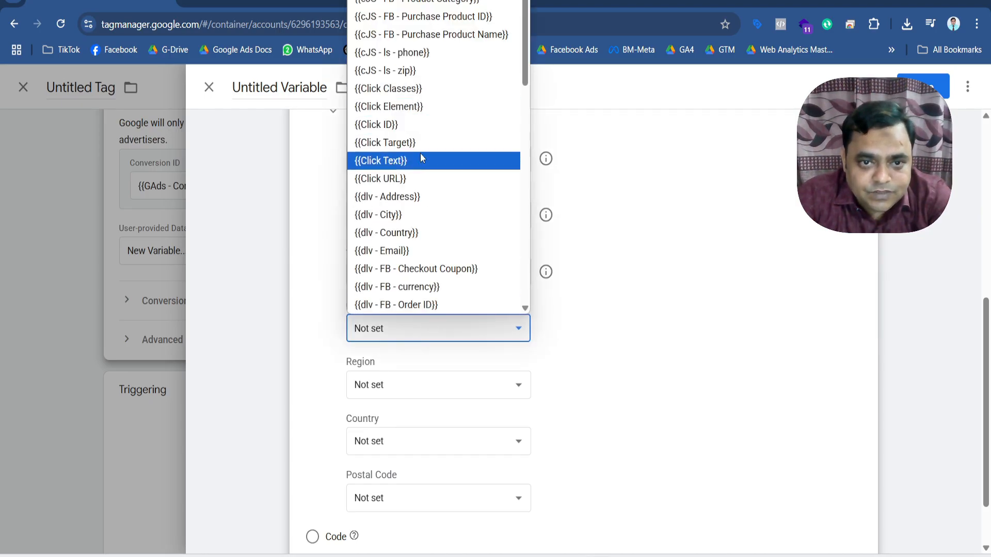
{"action": "left_click", "coordinate": [412, 214]}
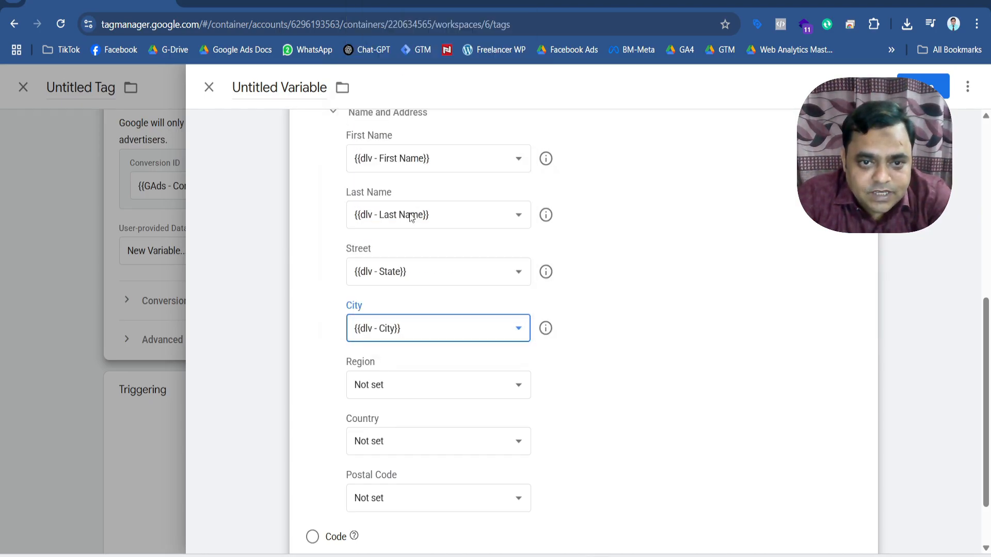
Map the variable's Region field to {{dlv - State}} and its Country field to {{dlv - Country}}.
{"action": "left_click", "coordinate": [433, 385]}
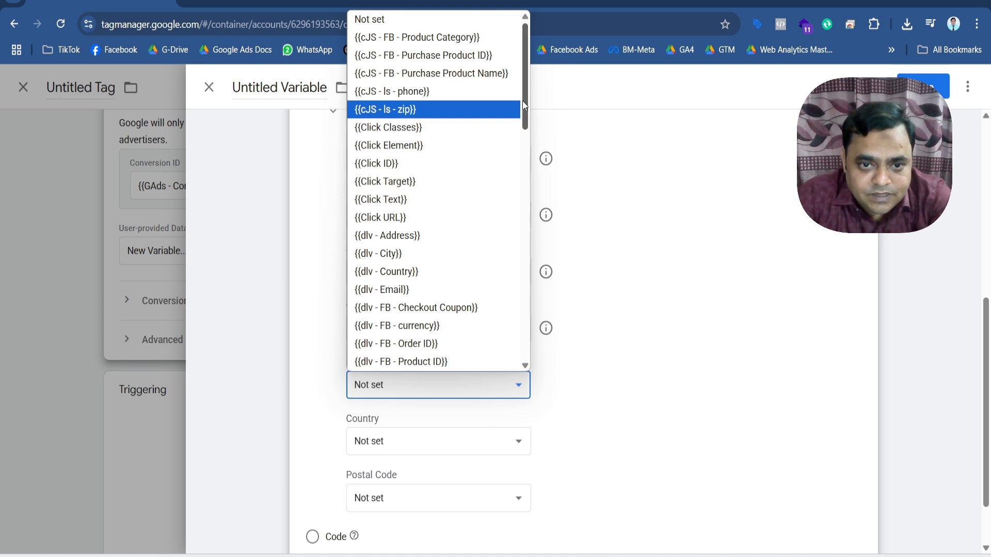
{"action": "left_click_drag", "start_coordinate": [526, 106], "coordinate": [531, 266]}
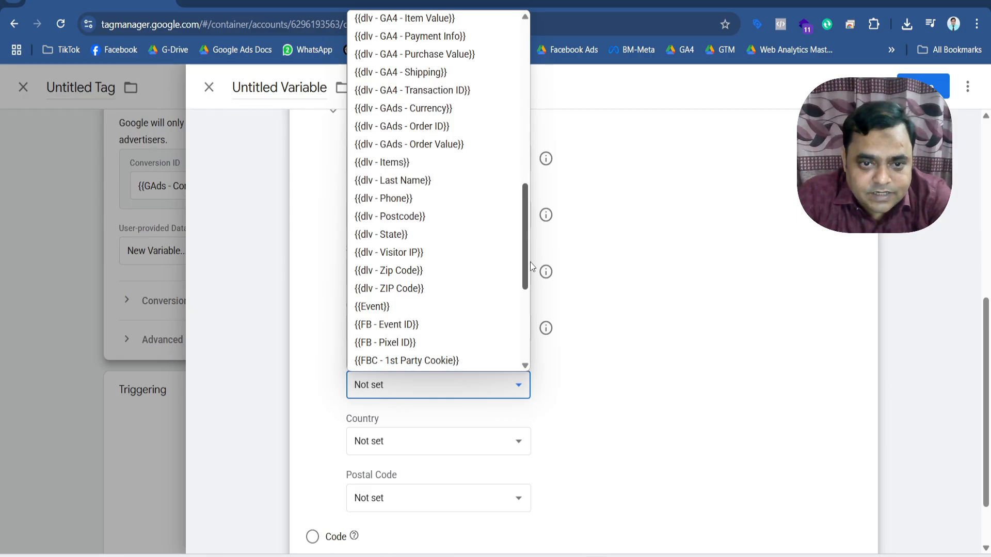
{"action": "left_click", "coordinate": [412, 231]}
{"action": "scroll", "coordinate": [397, 350], "scroll_direction": "down", "scroll_amount": 2}
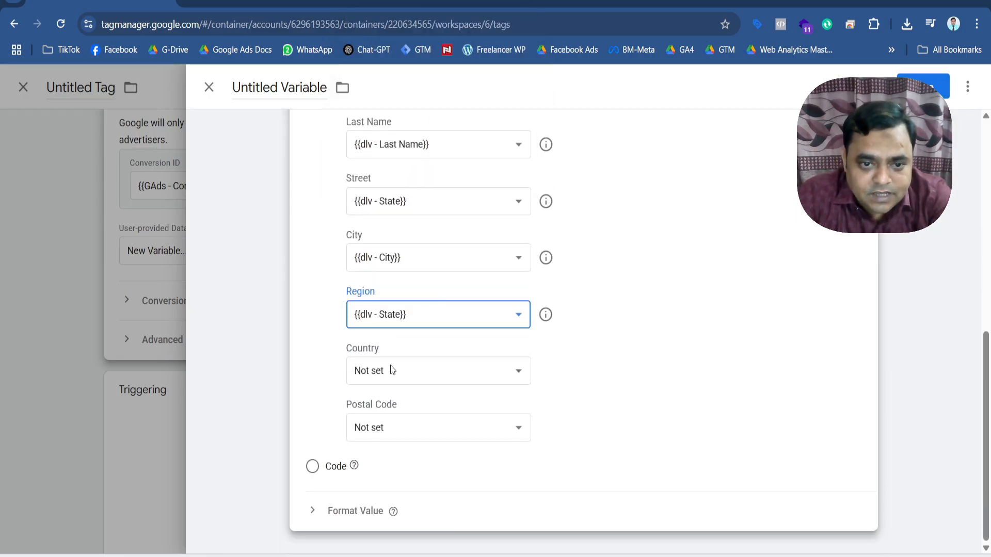
{"action": "left_click", "coordinate": [392, 370]}
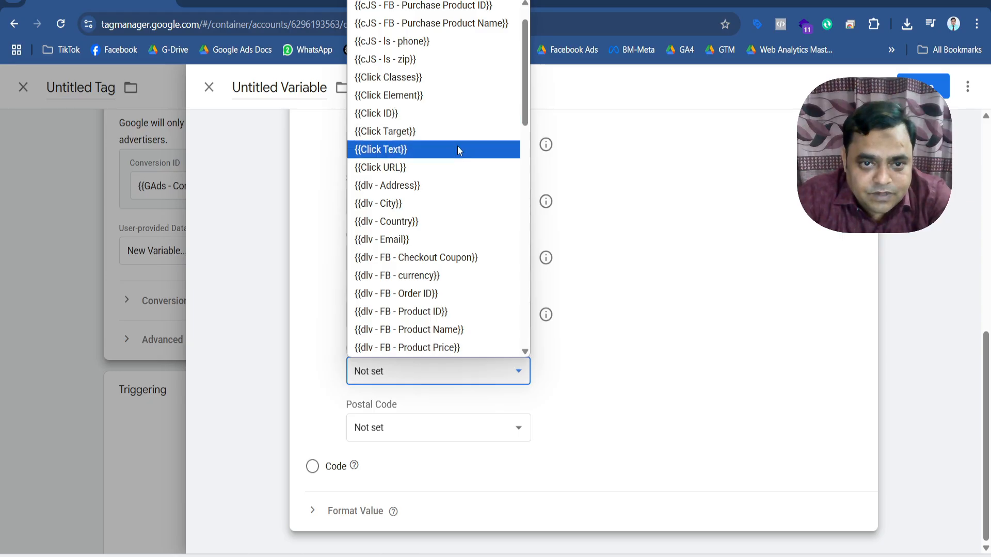
{"action": "left_click", "coordinate": [426, 215]}
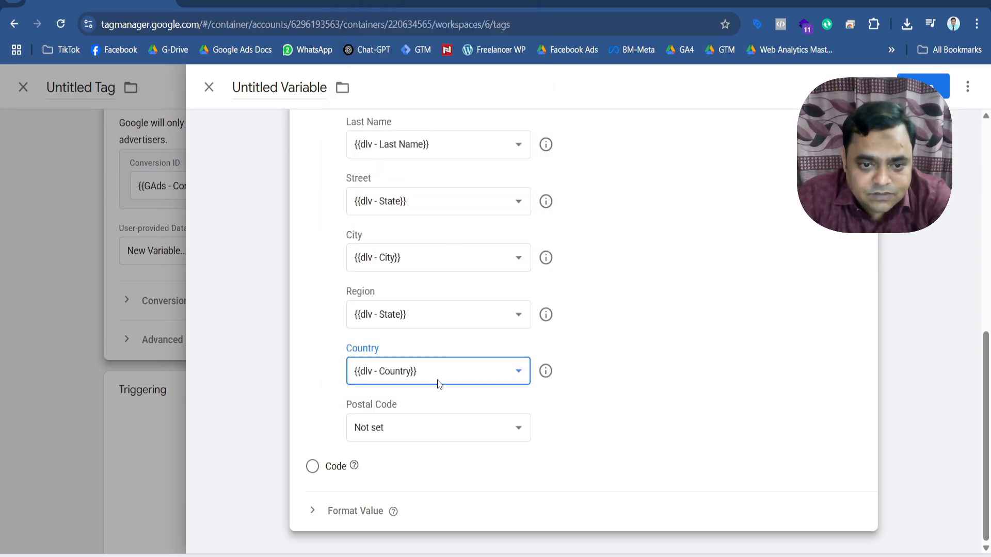
Map the variable's Postal Code field to {{dlv - ZIP Code}}.
{"action": "left_click", "coordinate": [429, 426]}
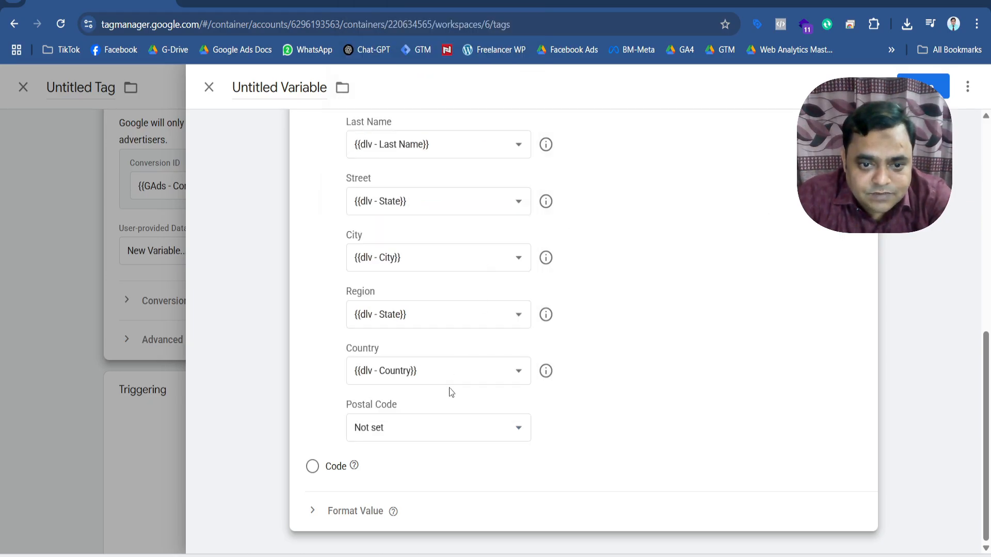
{"action": "left_click", "coordinate": [435, 430]}
{"action": "scroll", "coordinate": [436, 361], "scroll_direction": "down", "scroll_amount": 2}
{"action": "left_click_drag", "start_coordinate": [527, 174], "coordinate": [516, 370]}
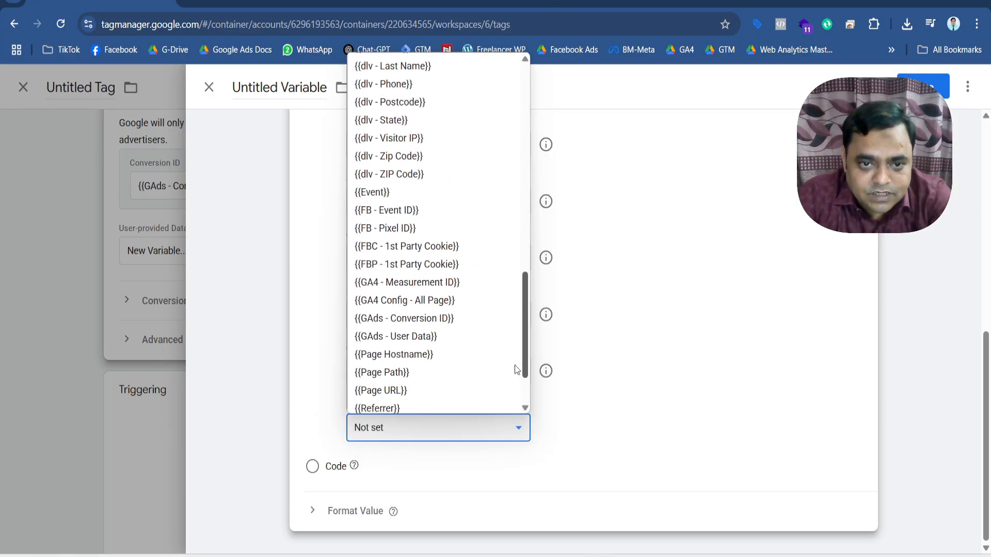
{"action": "left_click", "coordinate": [416, 174]}
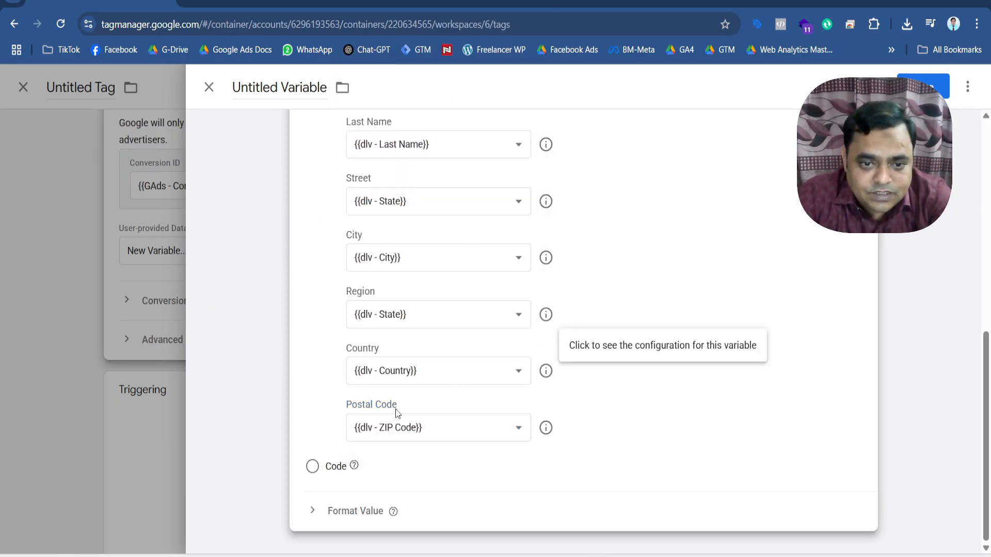
Check the completed field mappings and save the variable as "User-Provided Data - test".
{"action": "scroll", "coordinate": [398, 411], "scroll_direction": "up", "scroll_amount": 5}
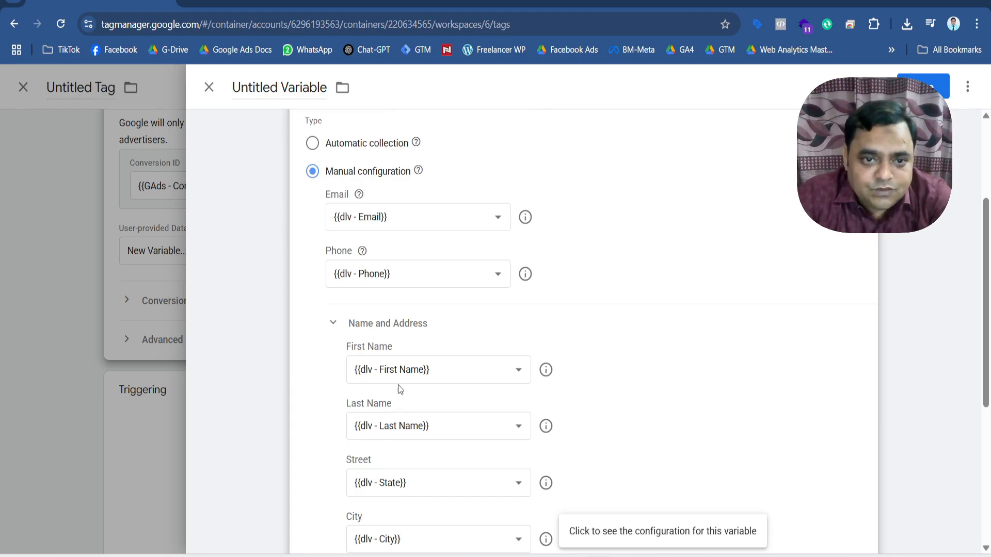
{"action": "scroll", "coordinate": [416, 283], "scroll_direction": "down", "scroll_amount": 3}
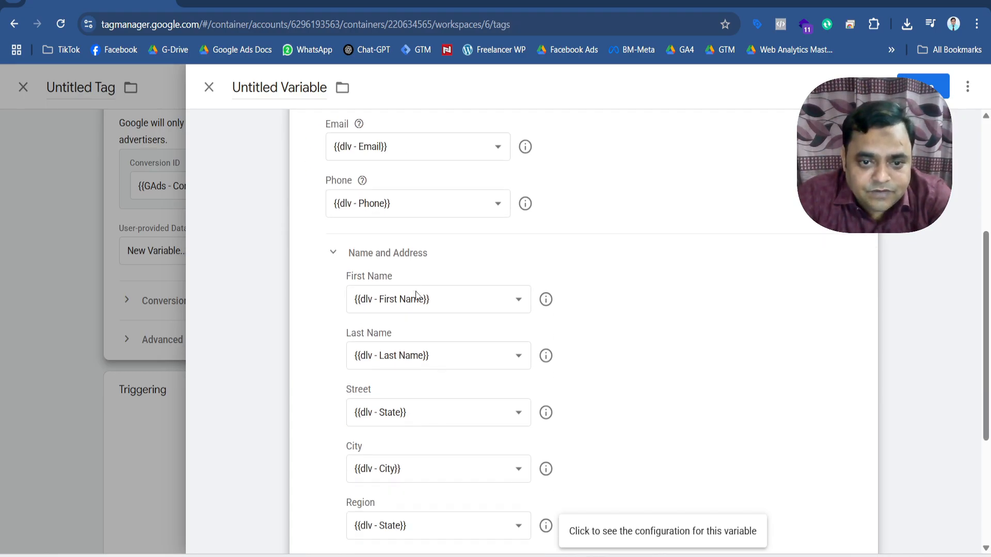
{"action": "scroll", "coordinate": [408, 395], "scroll_direction": "down", "scroll_amount": 3}
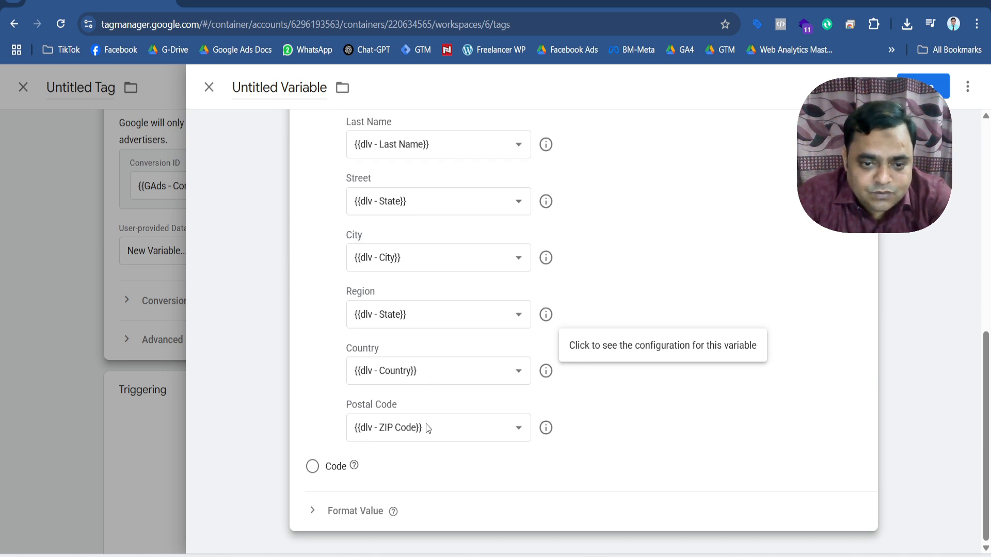
{"action": "double_click", "coordinate": [300, 89]}
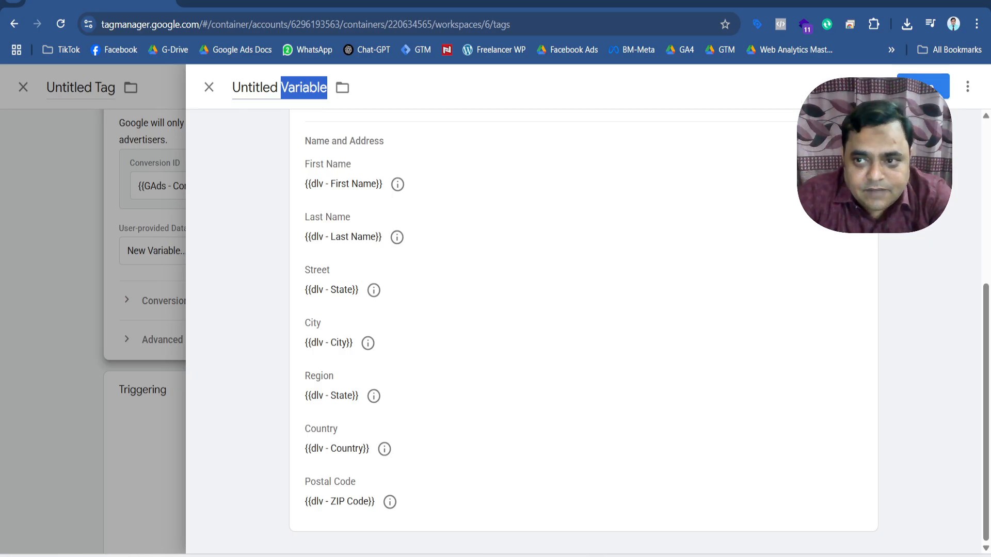
{"action": "left_click", "coordinate": [929, 86]}
{"action": "left_click", "coordinate": [478, 260]}
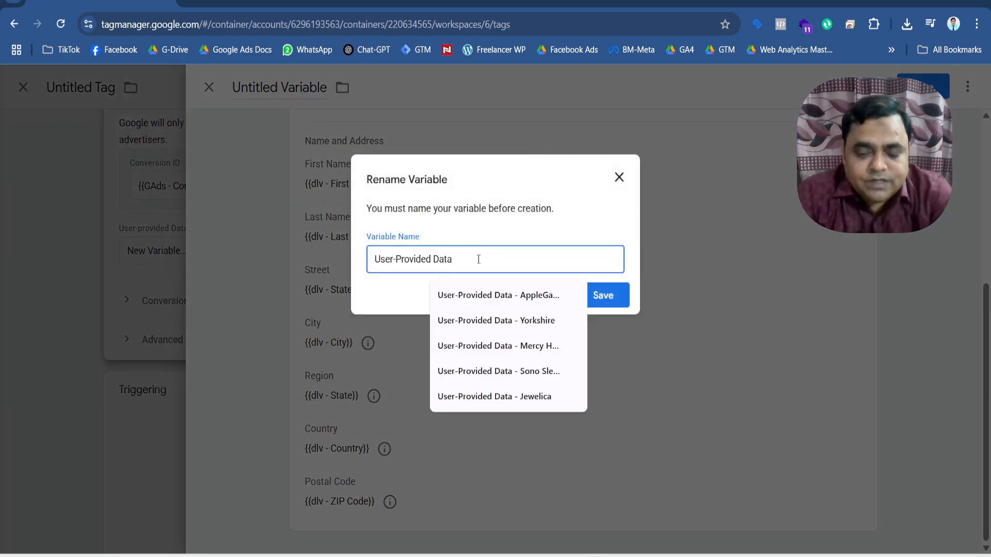
{"action": "type", "text": "-"}
{"action": "type", "text": " test"}
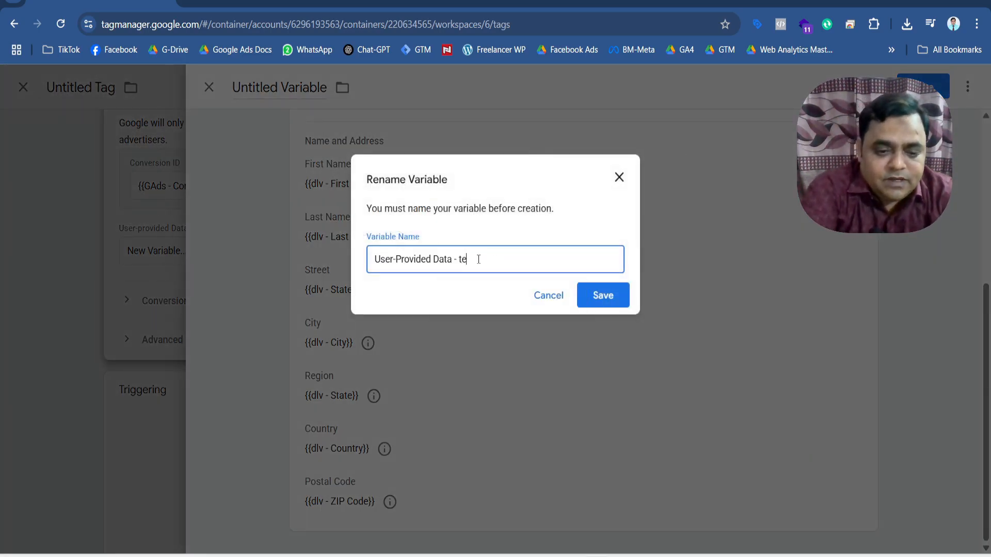
{"action": "left_click", "coordinate": [582, 307]}
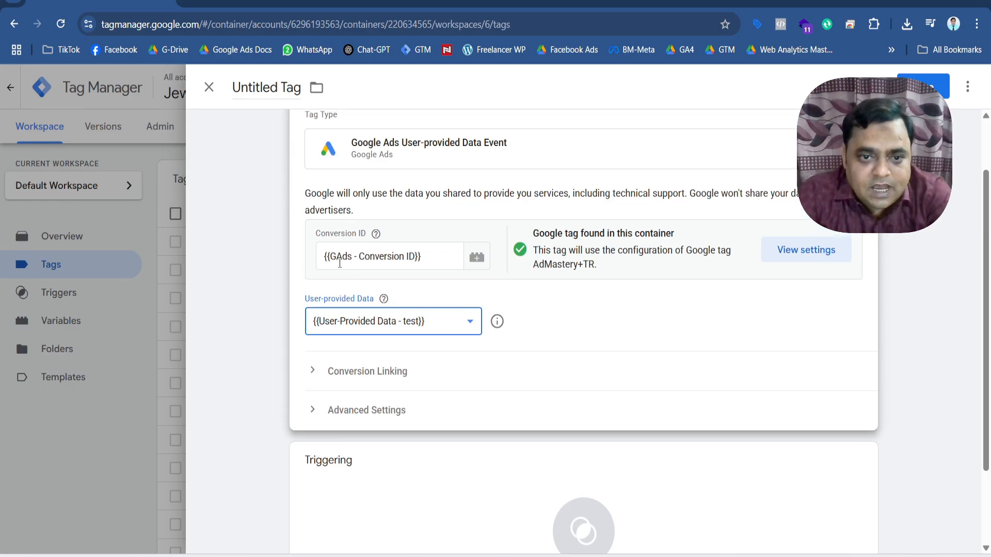
Assign FB - Purchase Trigger as the new tag's firing trigger and open that trigger's configuration for review.
{"action": "left_click", "coordinate": [355, 234]}
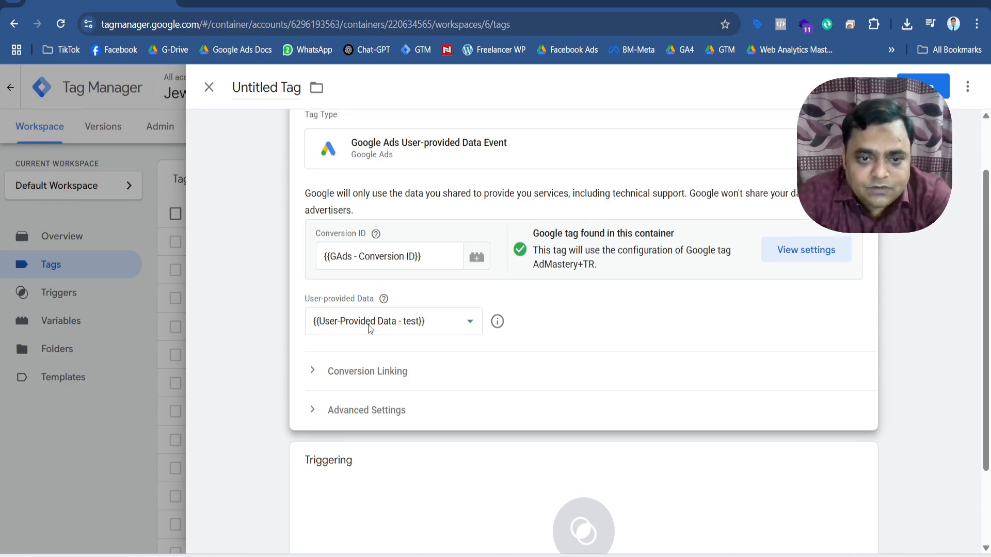
{"action": "scroll", "coordinate": [370, 333], "scroll_direction": "down", "scroll_amount": 2}
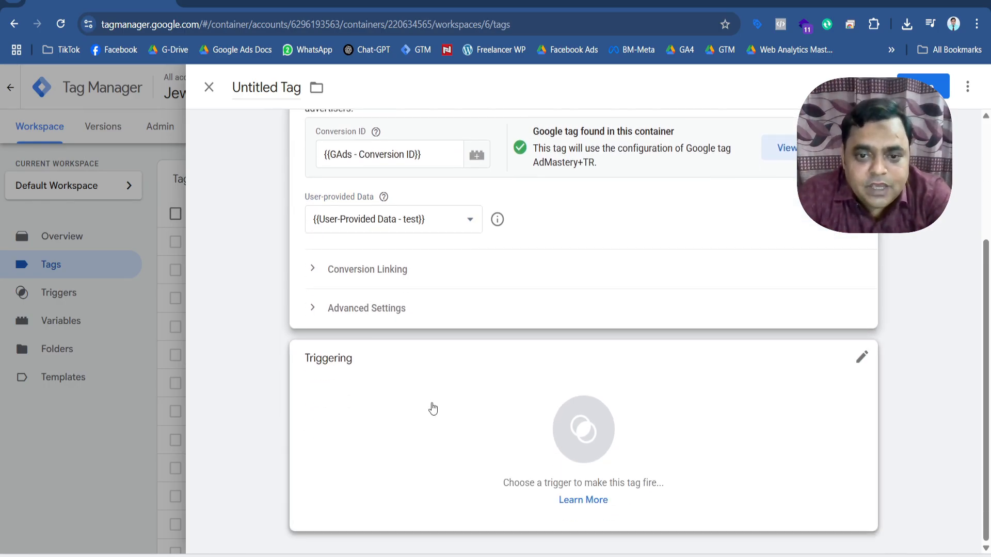
{"action": "left_click", "coordinate": [579, 435]}
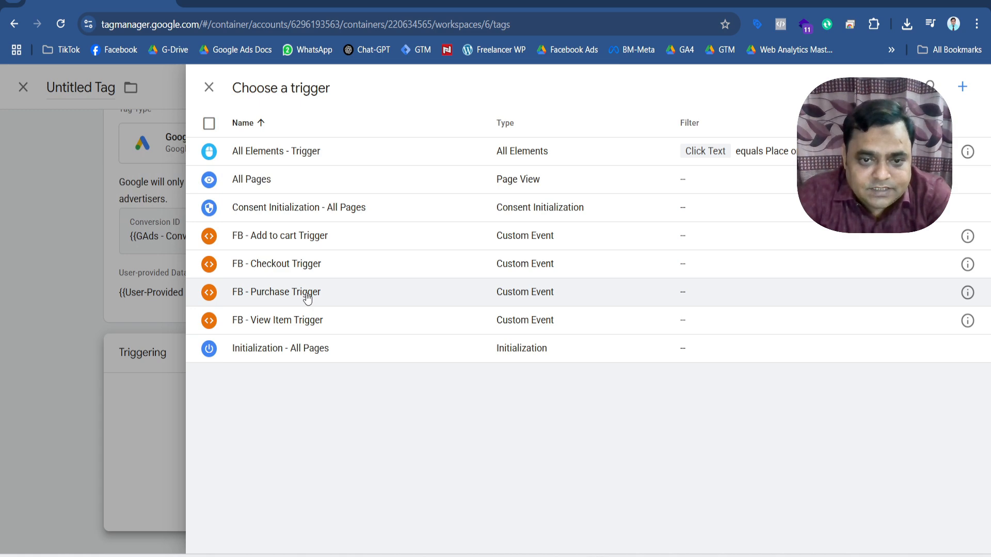
{"action": "left_click", "coordinate": [307, 295]}
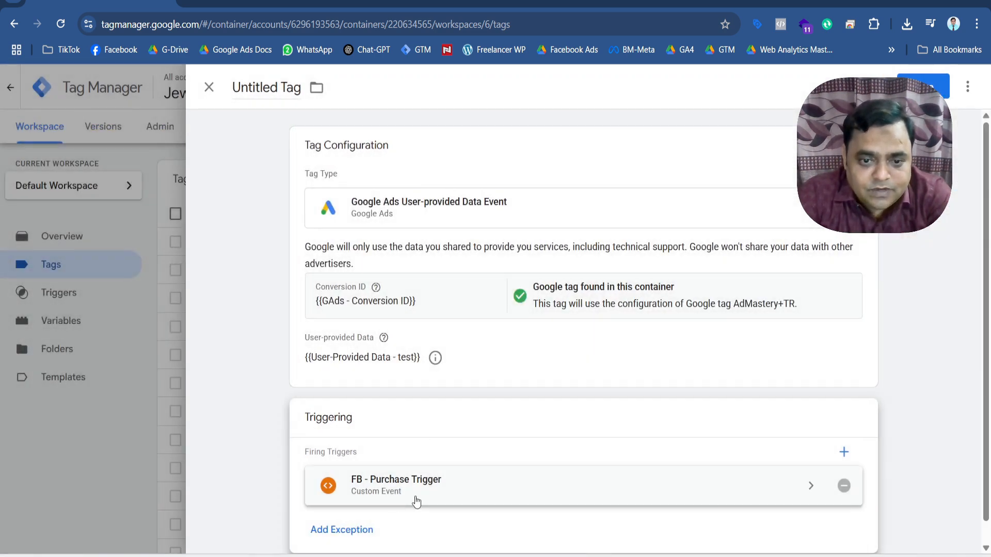
{"action": "left_click", "coordinate": [806, 486]}
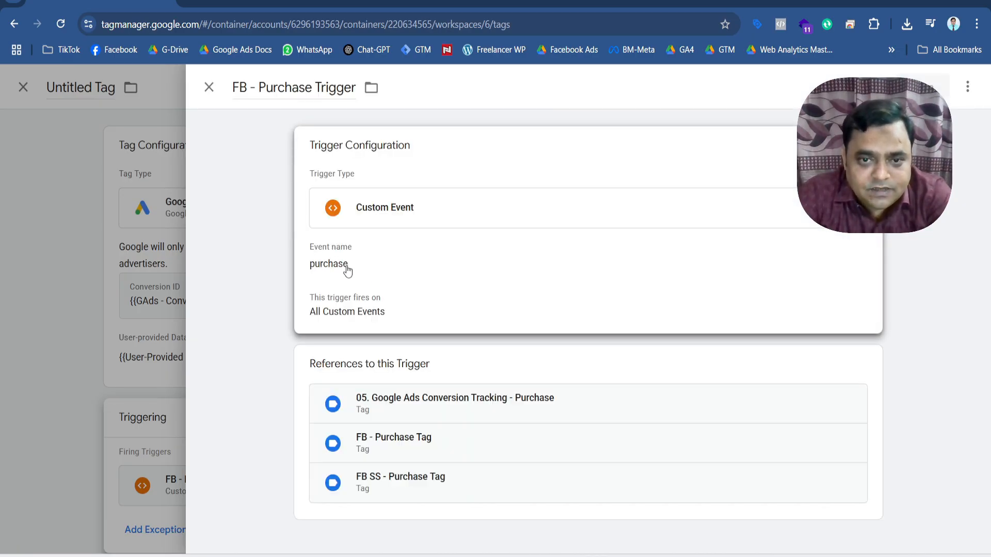
Close the trigger review and save the new tag under the name "Google Ads User-provided Data Event".
{"action": "left_click", "coordinate": [208, 88]}
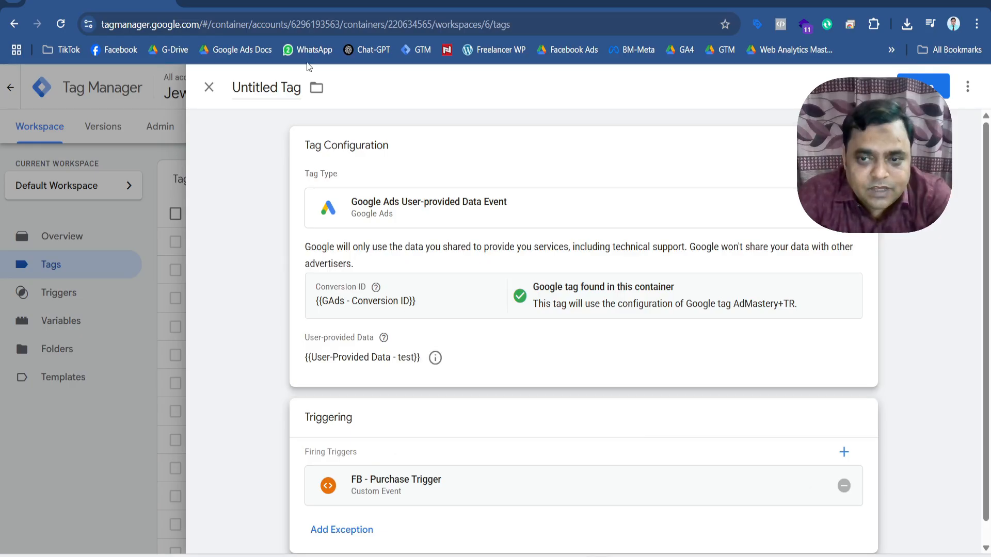
{"action": "left_click", "coordinate": [924, 85]}
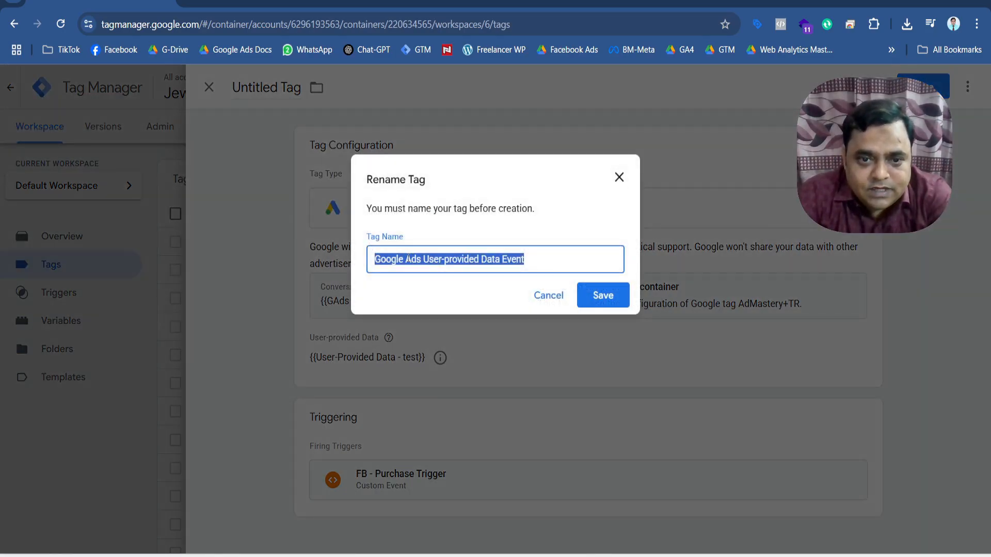
{"action": "left_click", "coordinate": [601, 296]}
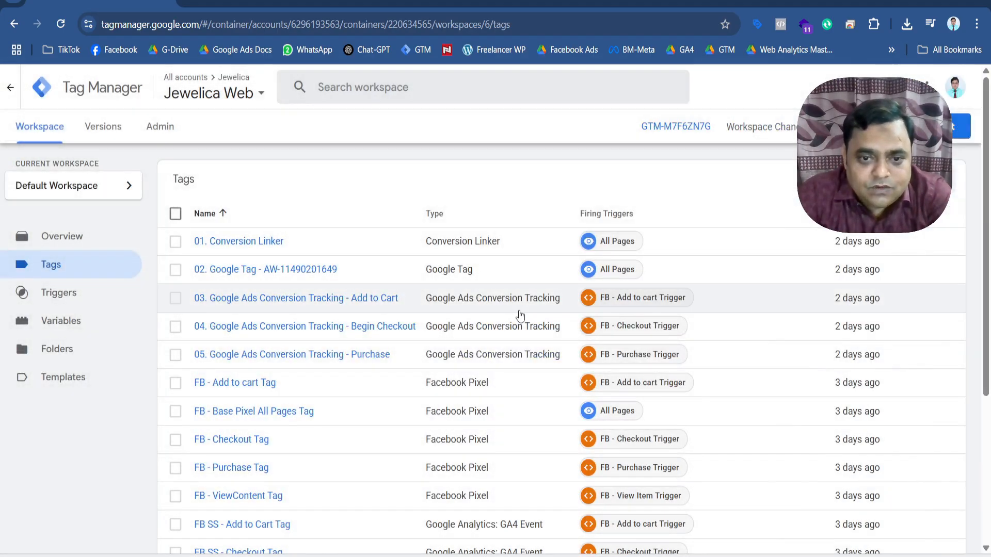
Examine the fields, data options and firing trigger of the "05. Google Ads Conversion Tracking - Purchase" tag, leaving it unchanged.
{"action": "left_click", "coordinate": [358, 357]}
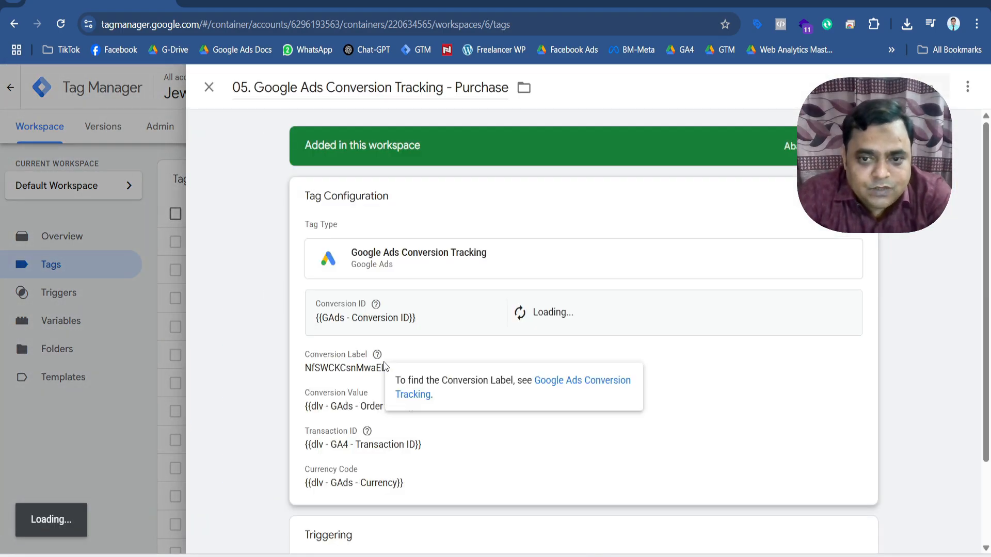
{"action": "scroll", "coordinate": [383, 364], "scroll_direction": "down", "scroll_amount": 1}
{"action": "scroll", "coordinate": [505, 360], "scroll_direction": "down", "scroll_amount": 2}
{"action": "left_click", "coordinate": [504, 360]}
{"action": "scroll", "coordinate": [504, 360], "scroll_direction": "down", "scroll_amount": 3}
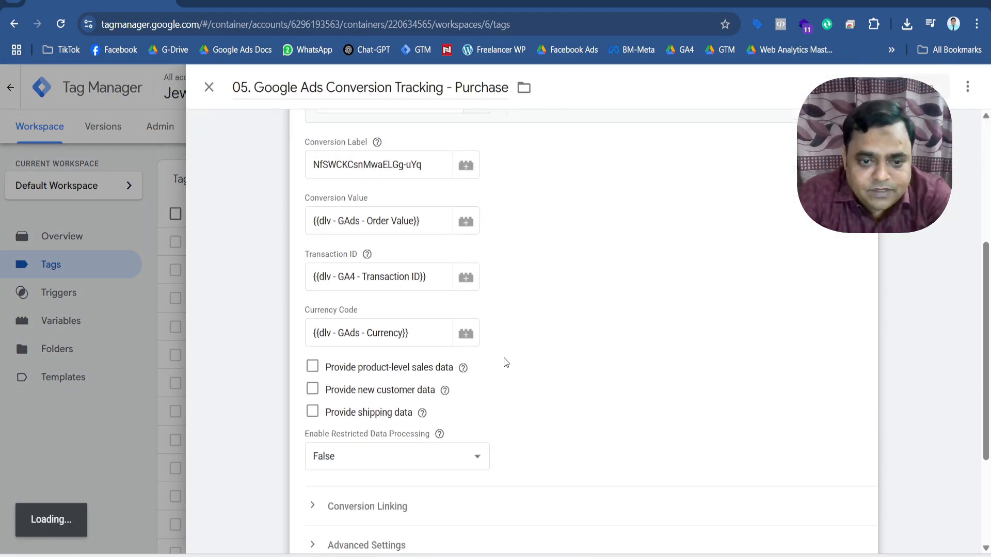
{"action": "scroll", "coordinate": [347, 411], "scroll_direction": "down", "scroll_amount": 4}
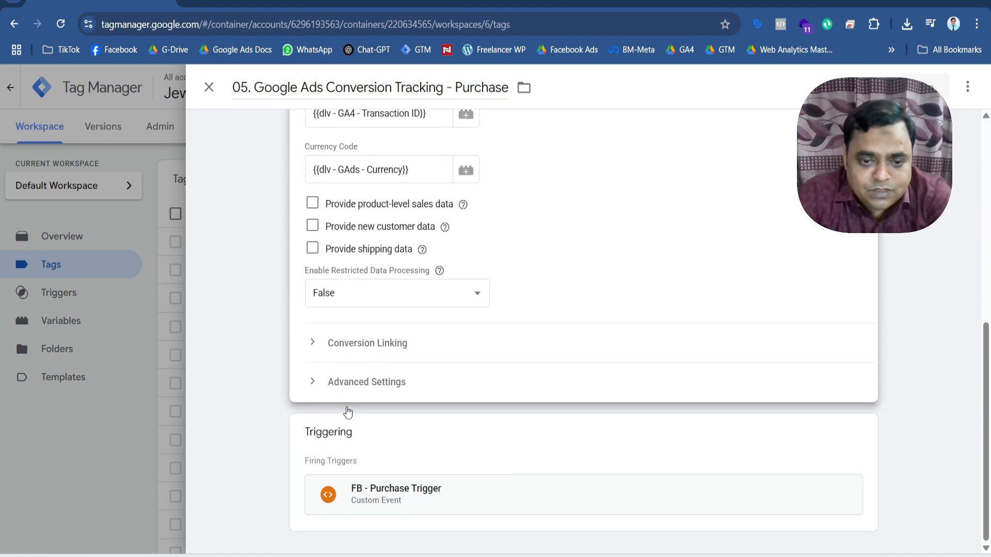
{"action": "scroll", "coordinate": [347, 412], "scroll_direction": "up", "scroll_amount": 6}
{"action": "scroll", "coordinate": [347, 411], "scroll_direction": "up", "scroll_amount": 3}
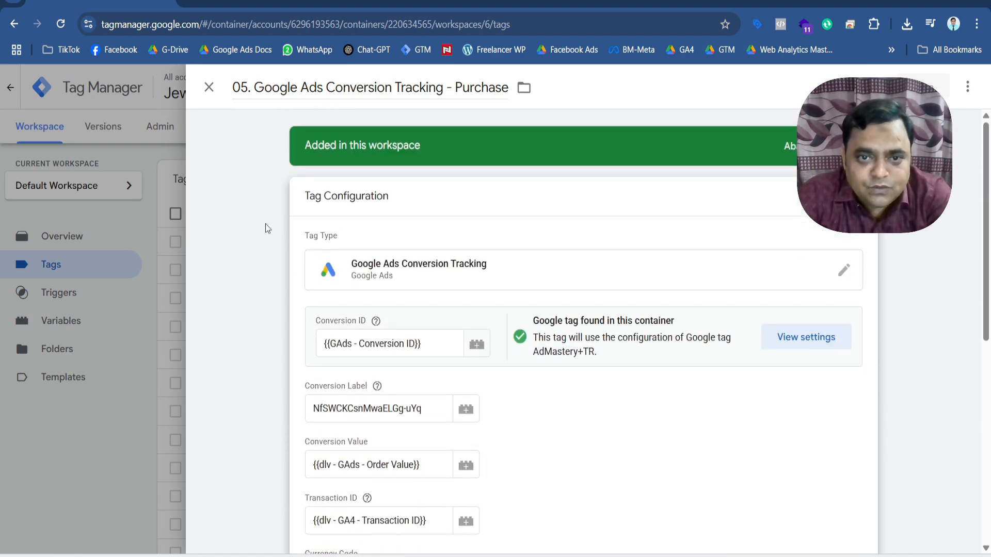
{"action": "left_click", "coordinate": [209, 87]}
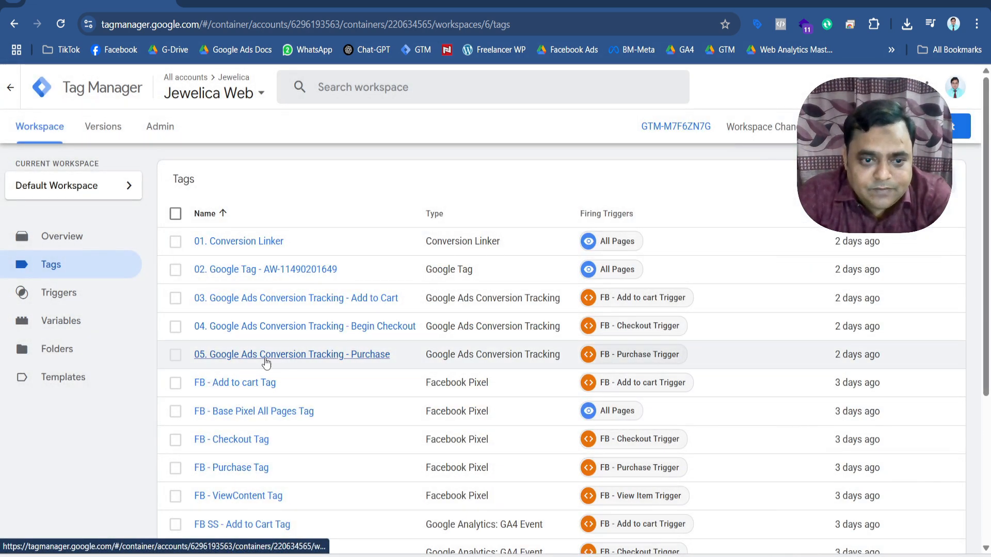
Review the saved Google Ads User-provided Data Event tag's conversion ID, user-provided data variable and firing trigger, and return to the tag list.
{"action": "scroll", "coordinate": [301, 361], "scroll_direction": "down", "scroll_amount": 5}
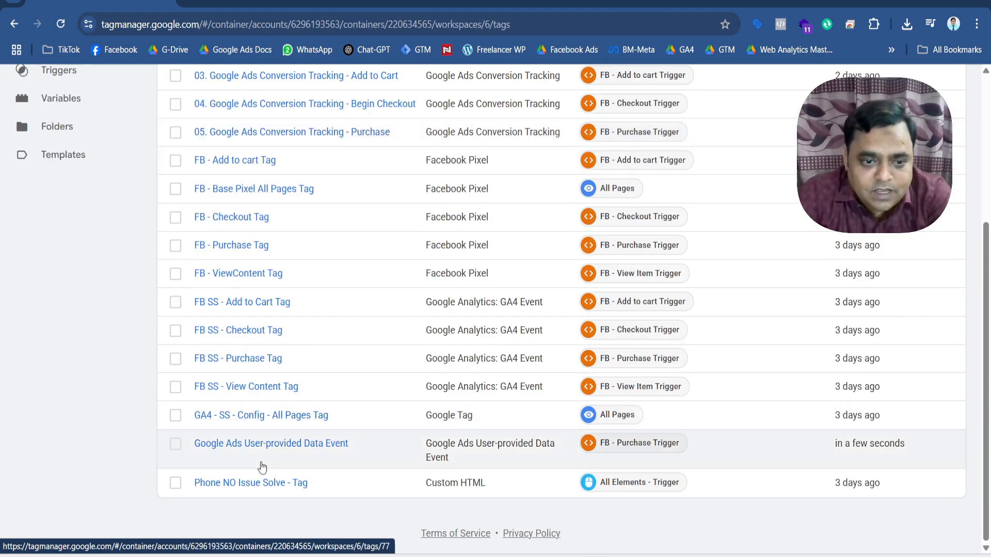
{"action": "left_click", "coordinate": [267, 447]}
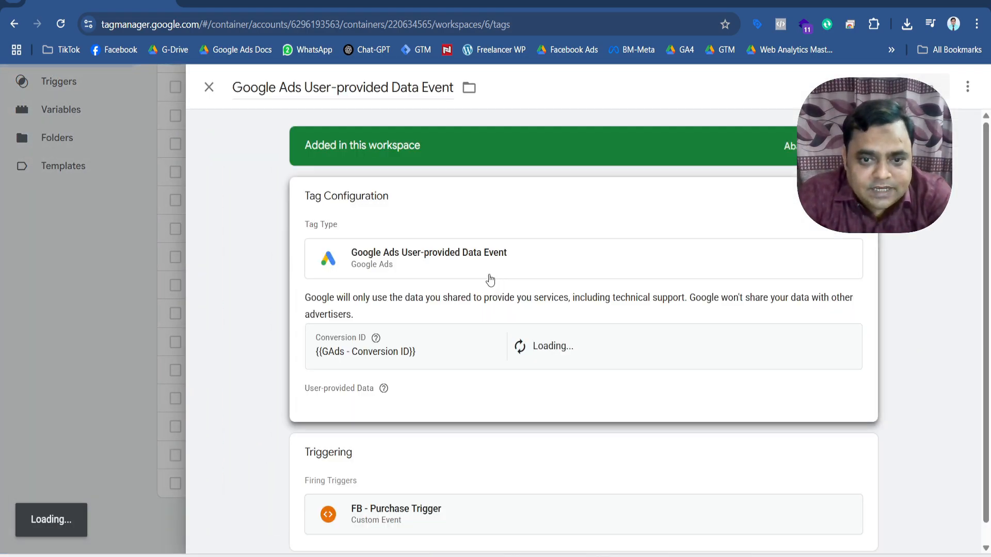
{"action": "scroll", "coordinate": [501, 338], "scroll_direction": "down", "scroll_amount": 1}
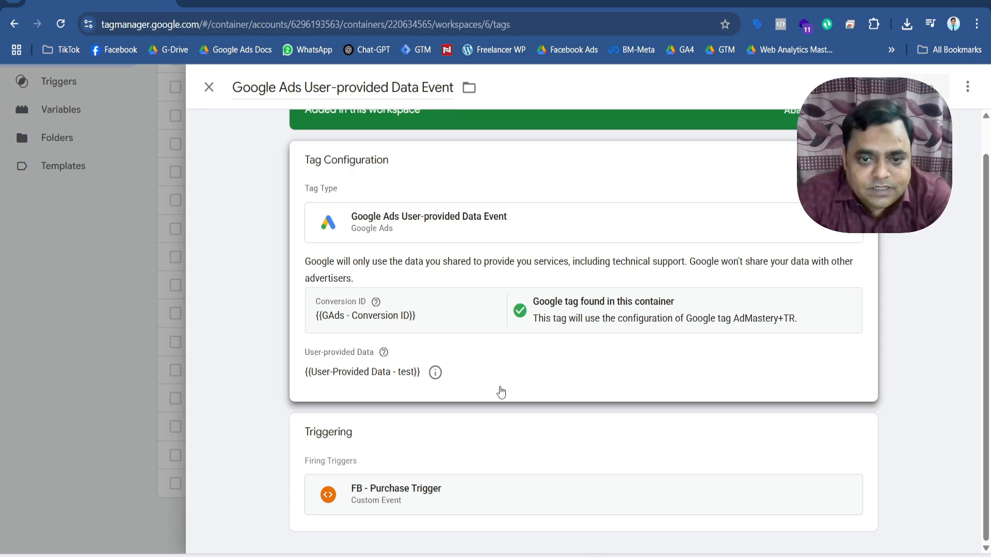
{"action": "scroll", "coordinate": [500, 392], "scroll_direction": "up", "scroll_amount": 1}
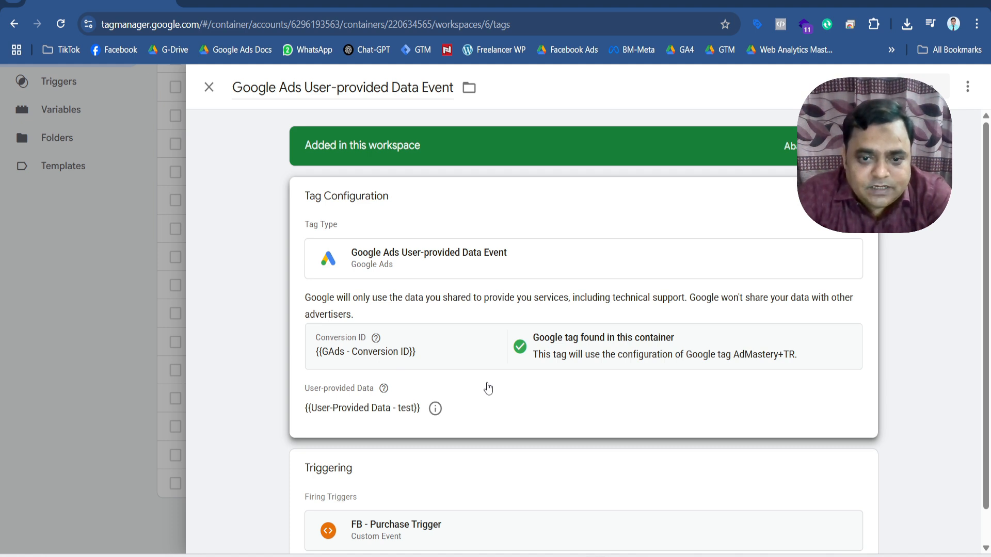
{"action": "scroll", "coordinate": [488, 387], "scroll_direction": "down", "scroll_amount": 1}
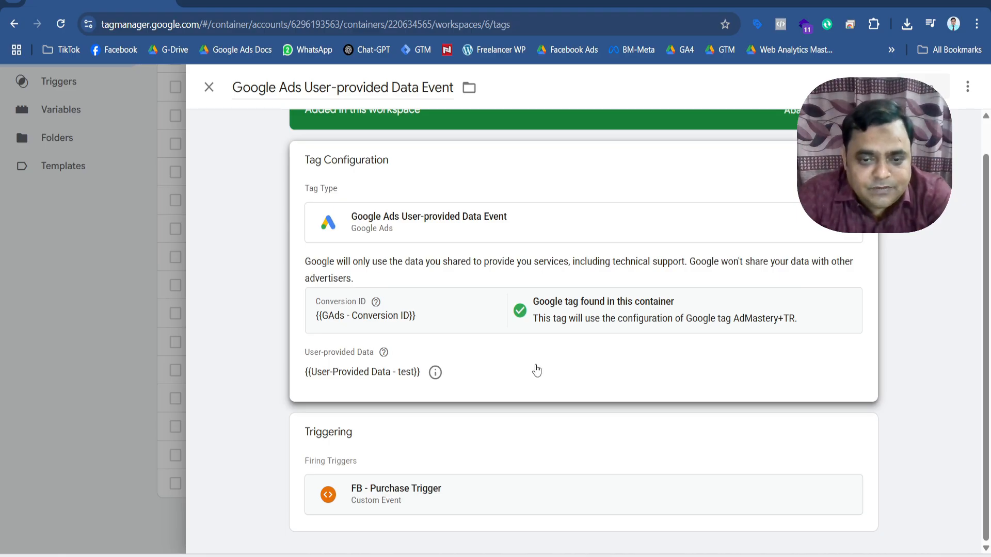
{"action": "scroll", "coordinate": [537, 370], "scroll_direction": "up", "scroll_amount": 1}
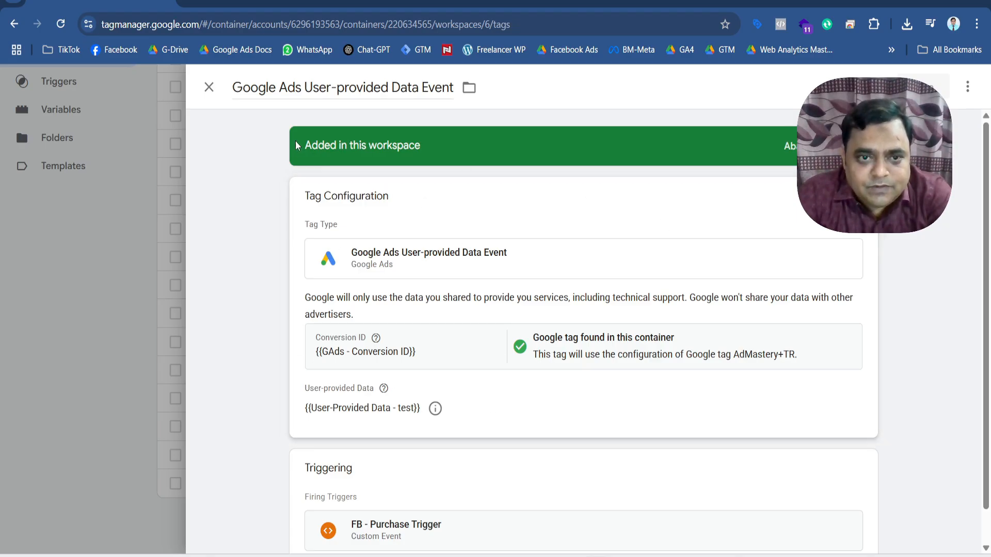
{"action": "left_click", "coordinate": [209, 88]}
{"action": "scroll", "coordinate": [295, 374], "scroll_direction": "up", "scroll_amount": 3}
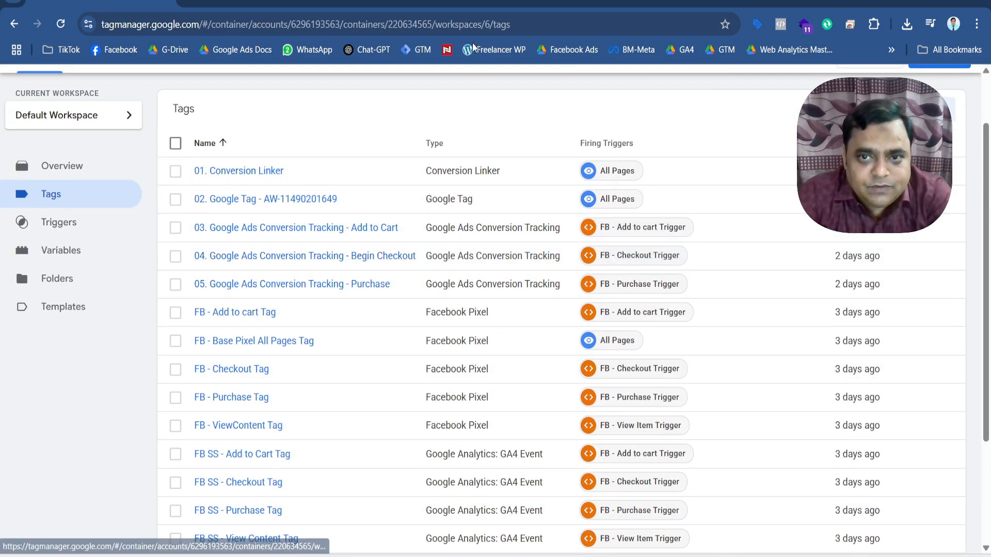
Switch to the Babyboo Shop container, close its User-Provided Data variable and show its tags.
{"action": "left_click", "coordinate": [563, 3]}
{"action": "scroll", "coordinate": [370, 368], "scroll_direction": "up", "scroll_amount": 5}
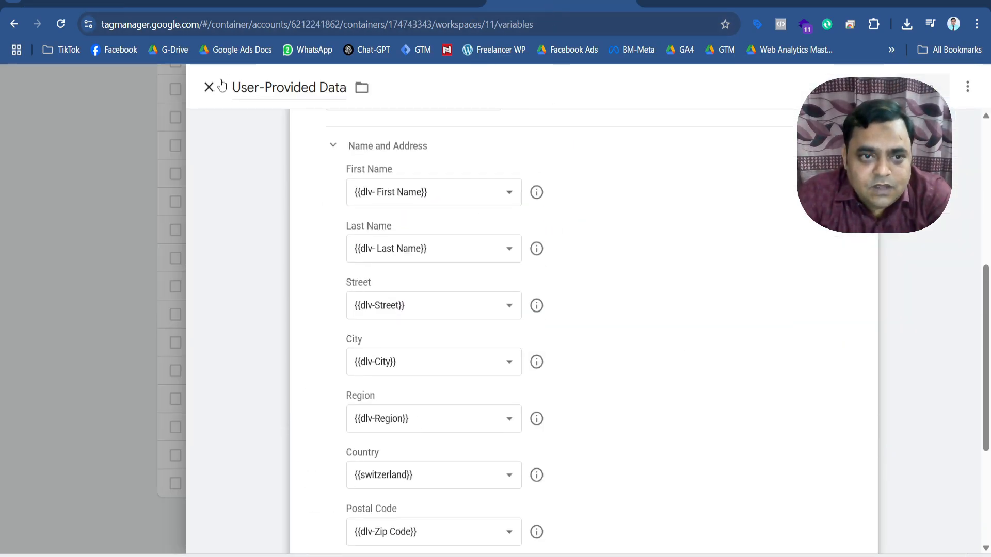
{"action": "left_click", "coordinate": [209, 87]}
{"action": "scroll", "coordinate": [373, 369], "scroll_direction": "up", "scroll_amount": 10}
{"action": "scroll", "coordinate": [374, 369], "scroll_direction": "up", "scroll_amount": 5}
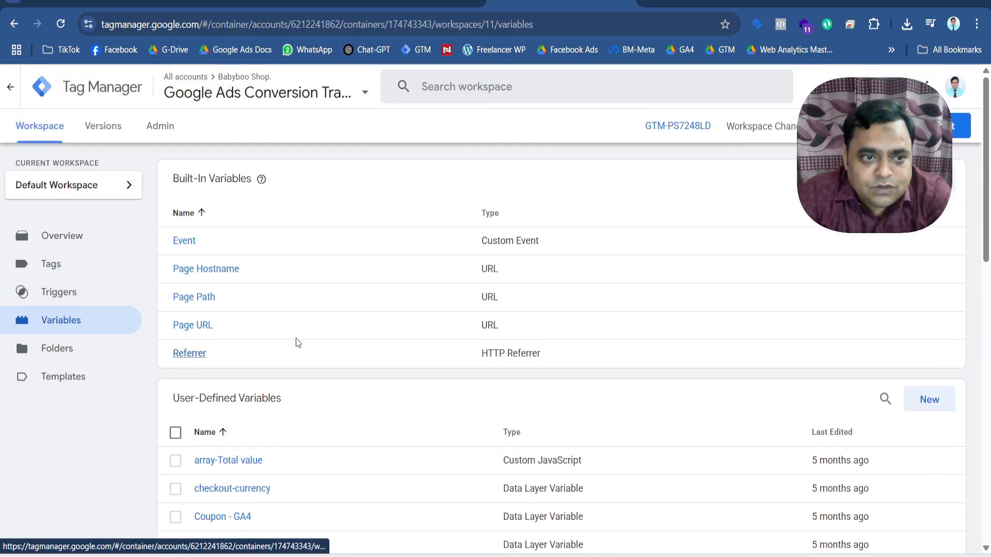
{"action": "left_click", "coordinate": [50, 268]}
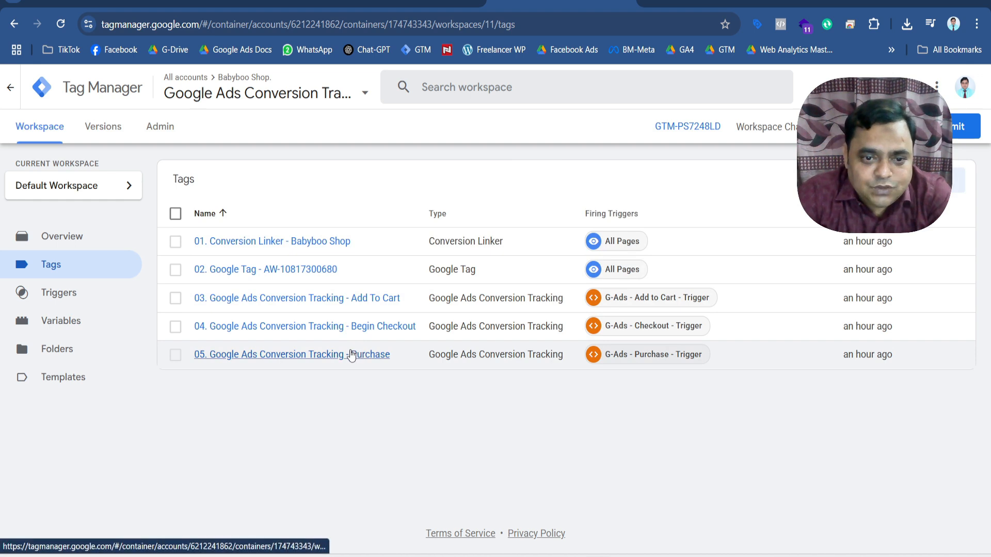
Examine the user-provided data option and its variable in the Babyboo Shop container's "05. Google Ads Conversion Tracking - Purchase" tag.
{"action": "left_click", "coordinate": [350, 354]}
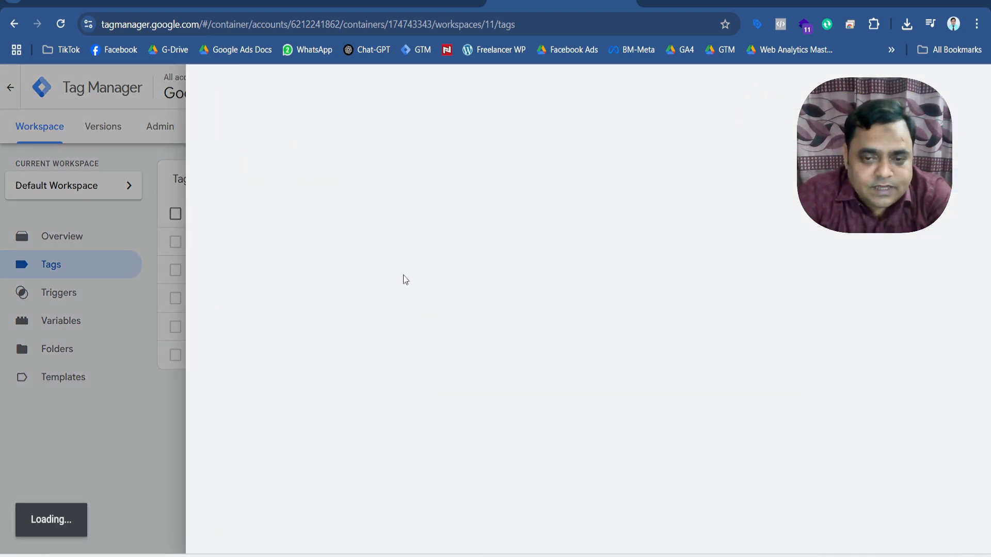
{"action": "scroll", "coordinate": [417, 318], "scroll_direction": "down", "scroll_amount": 3}
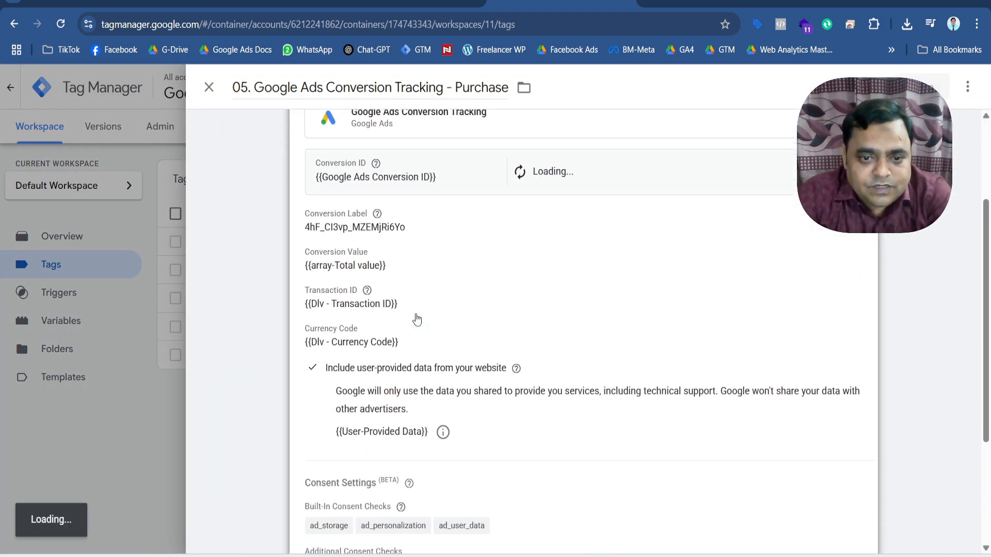
{"action": "scroll", "coordinate": [516, 423], "scroll_direction": "down", "scroll_amount": 1}
{"action": "scroll", "coordinate": [516, 423], "scroll_direction": "down", "scroll_amount": 2}
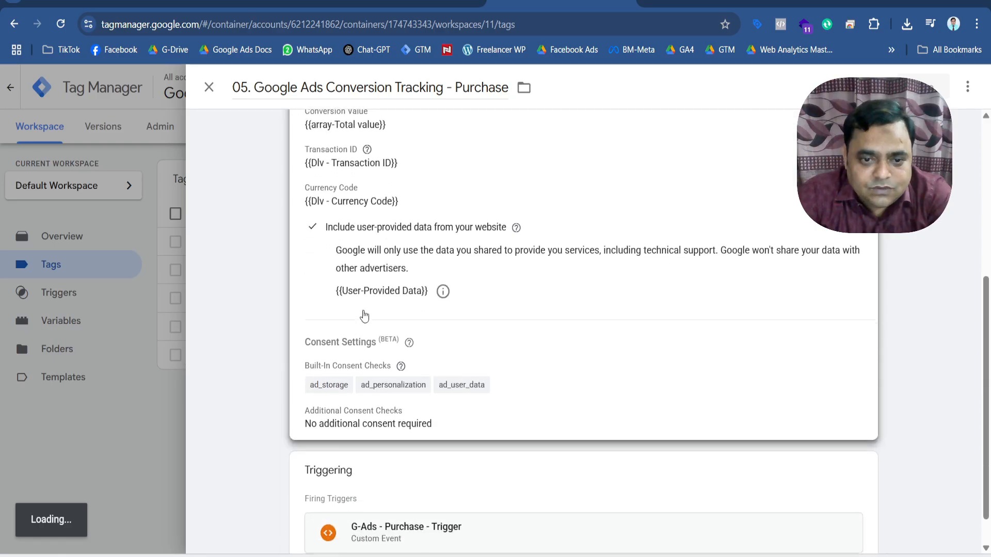
{"action": "left_click", "coordinate": [541, 289]}
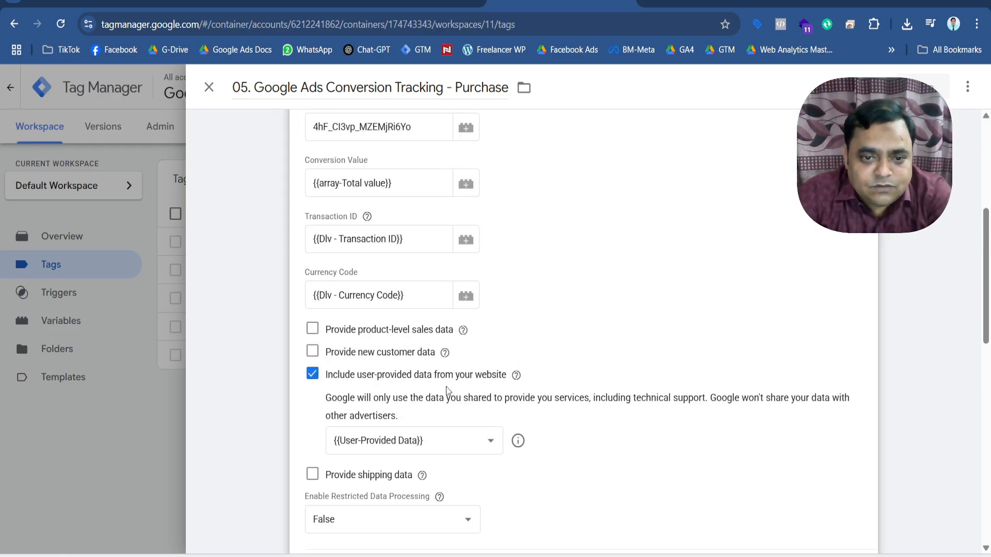
{"action": "scroll", "coordinate": [531, 289], "scroll_direction": "down", "scroll_amount": 3}
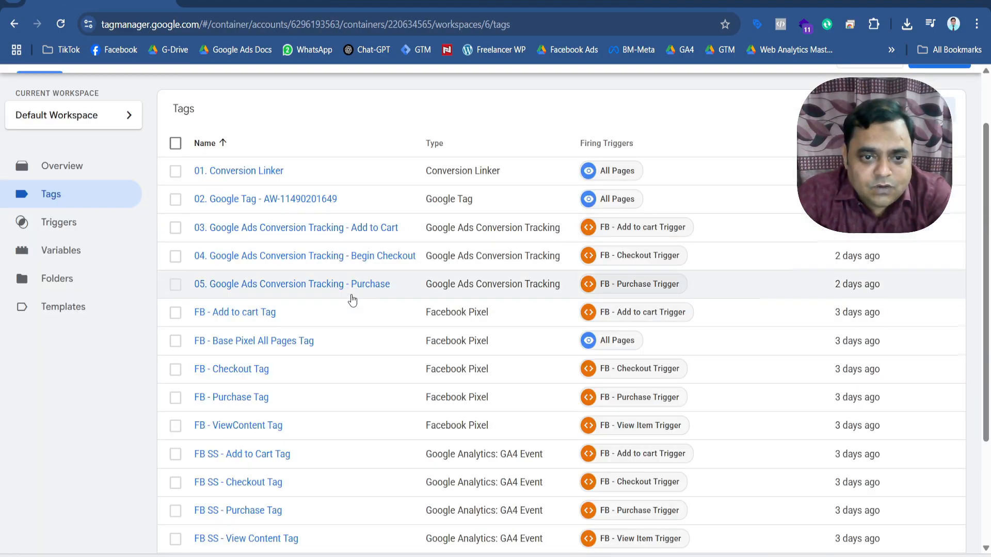
Switch back to the Jewelica Web container, look over its tag list and open the "05. Google Ads Conversion Tracking - Purchase" tag.
{"action": "scroll", "coordinate": [351, 299], "scroll_direction": "down", "scroll_amount": 3}
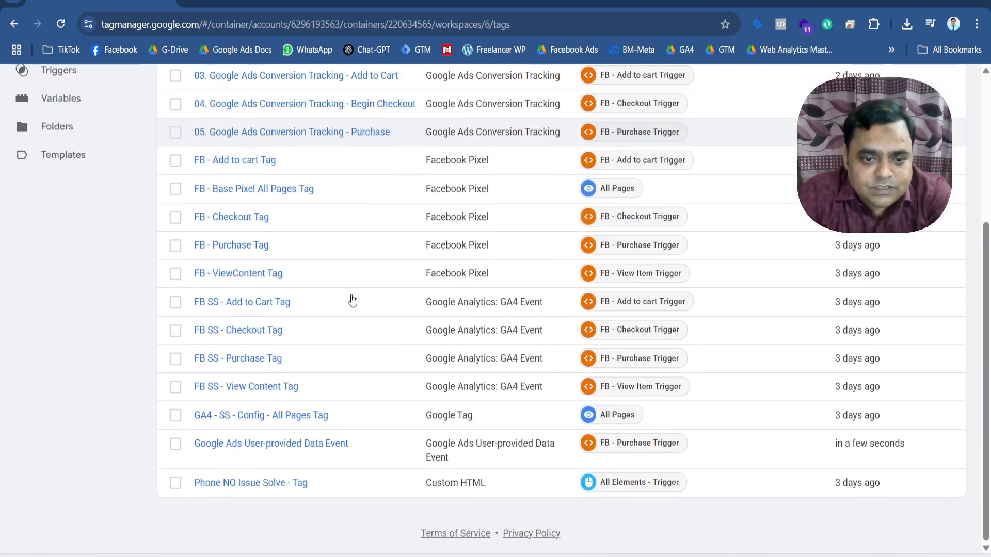
{"action": "scroll", "coordinate": [349, 299], "scroll_direction": "up", "scroll_amount": 3}
{"action": "scroll", "coordinate": [341, 279], "scroll_direction": "down", "scroll_amount": 3}
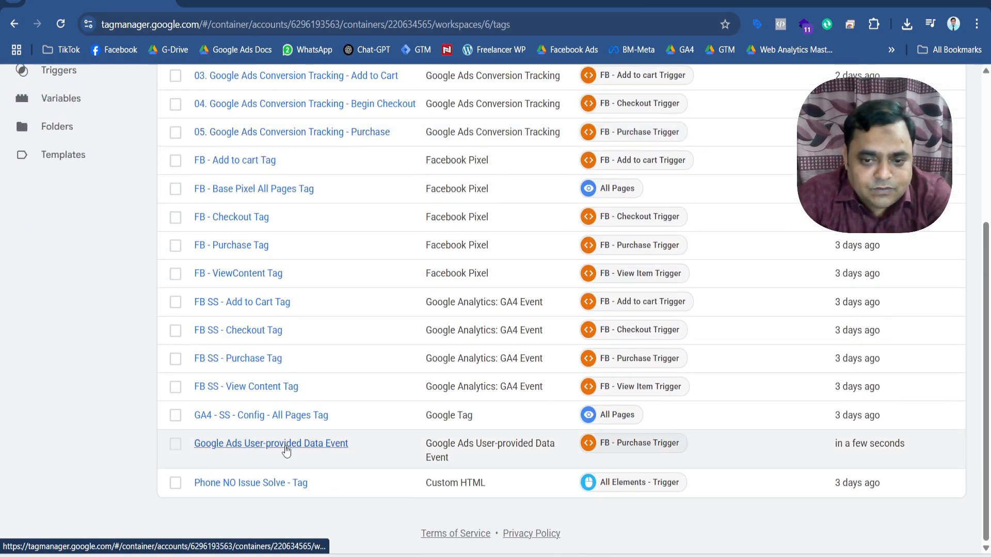
{"action": "scroll", "coordinate": [284, 449], "scroll_direction": "up", "scroll_amount": 4}
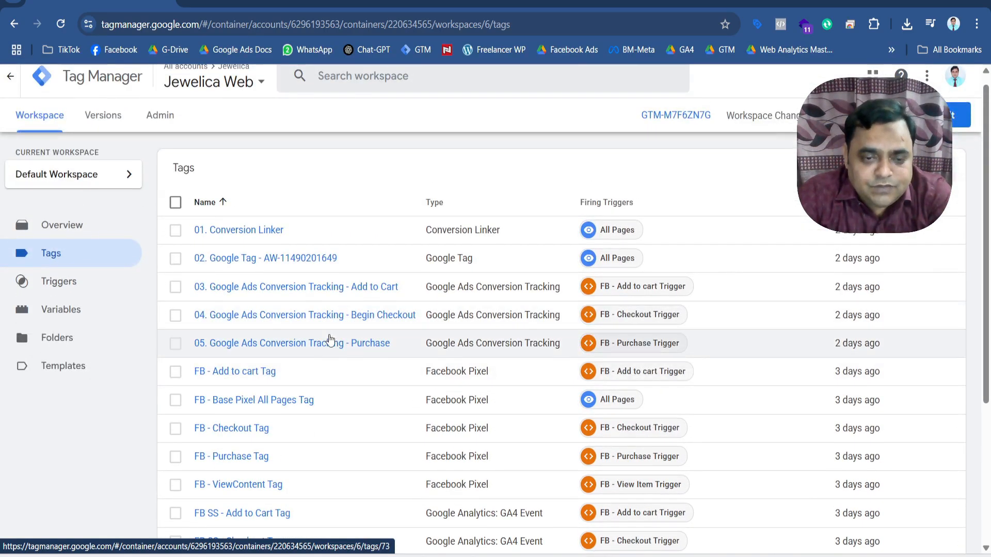
{"action": "left_click", "coordinate": [341, 343]}
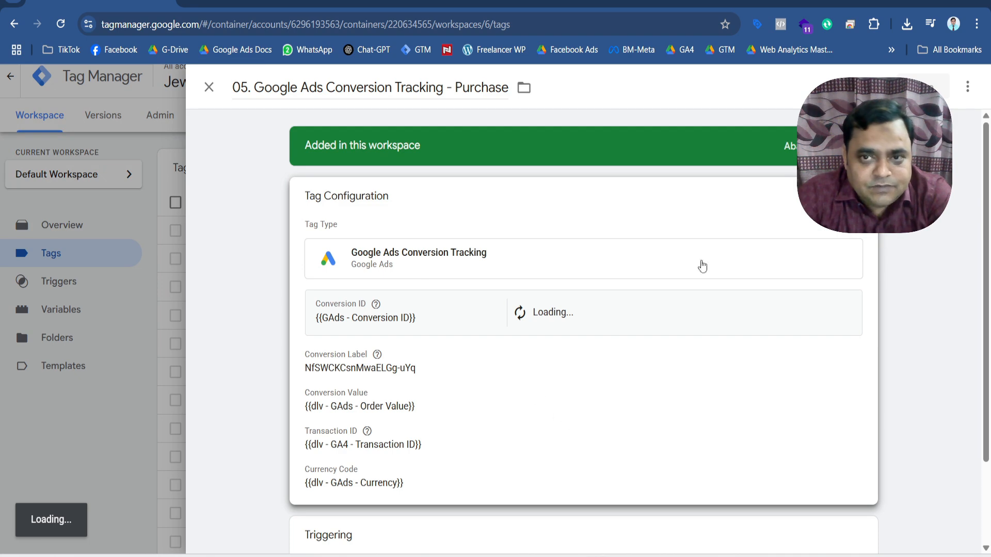
Switch to the YouTube channel page and look over its latest videos.
{"action": "left_click", "coordinate": [686, 3]}
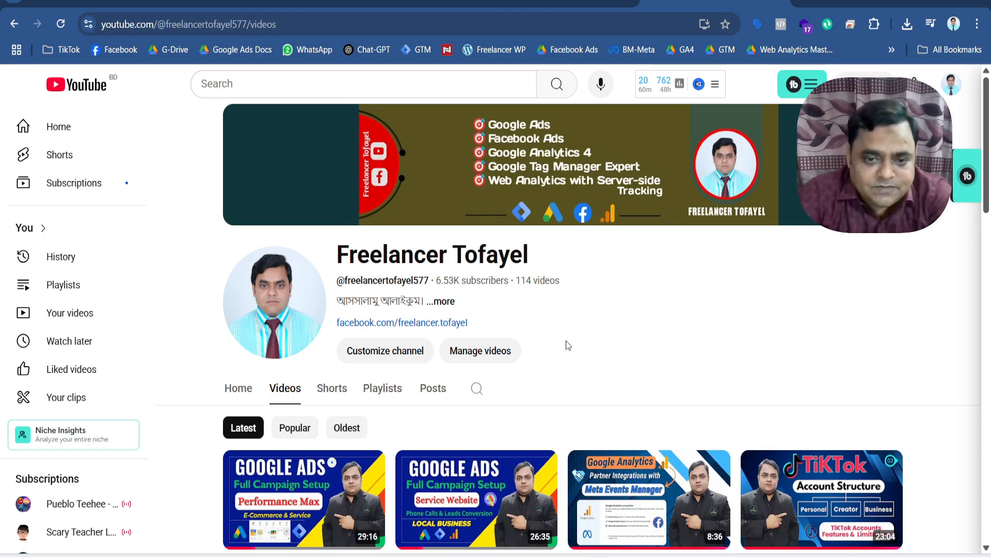
{"action": "scroll", "coordinate": [568, 346], "scroll_direction": "down", "scroll_amount": 1}
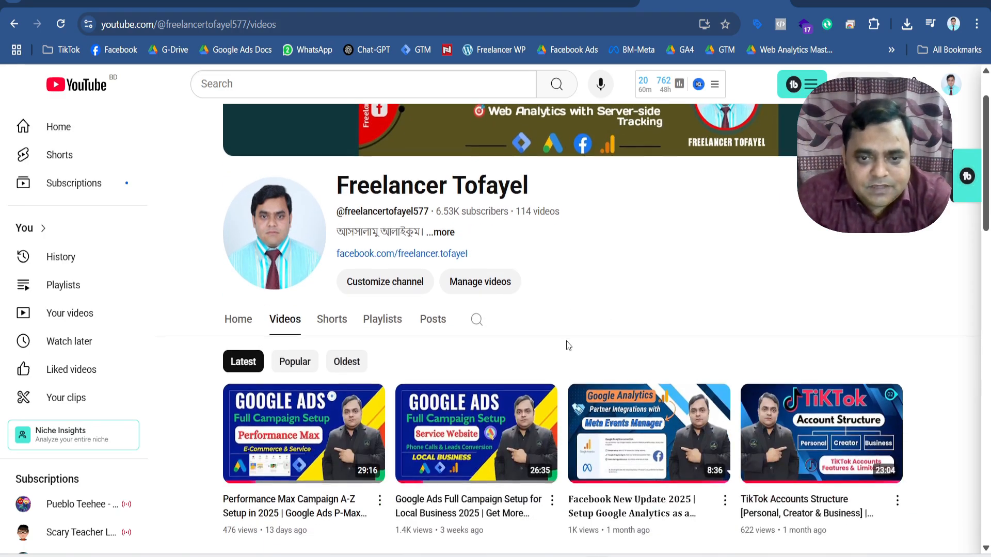
{"action": "scroll", "coordinate": [568, 347], "scroll_direction": "up", "scroll_amount": 1}
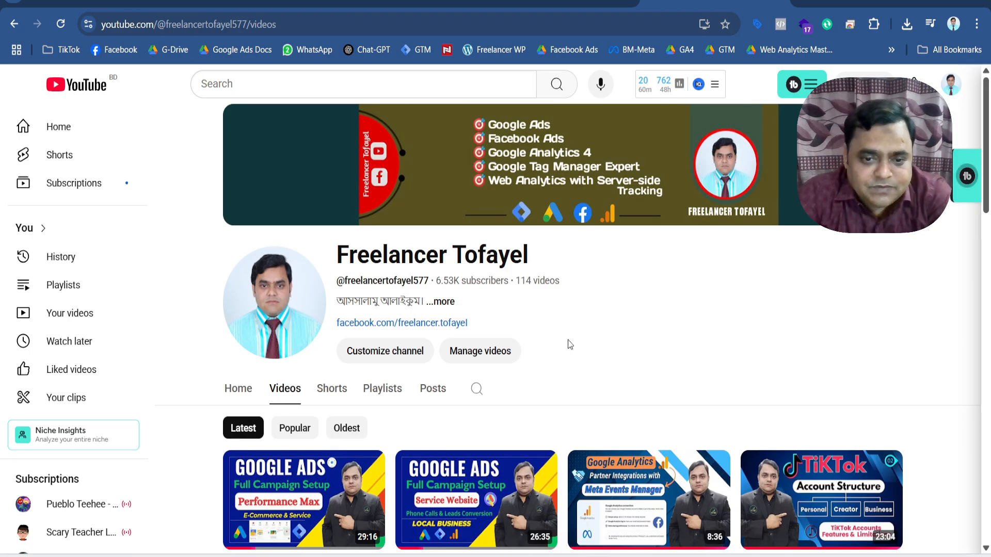
{"action": "scroll", "coordinate": [570, 345], "scroll_direction": "down", "scroll_amount": 1}
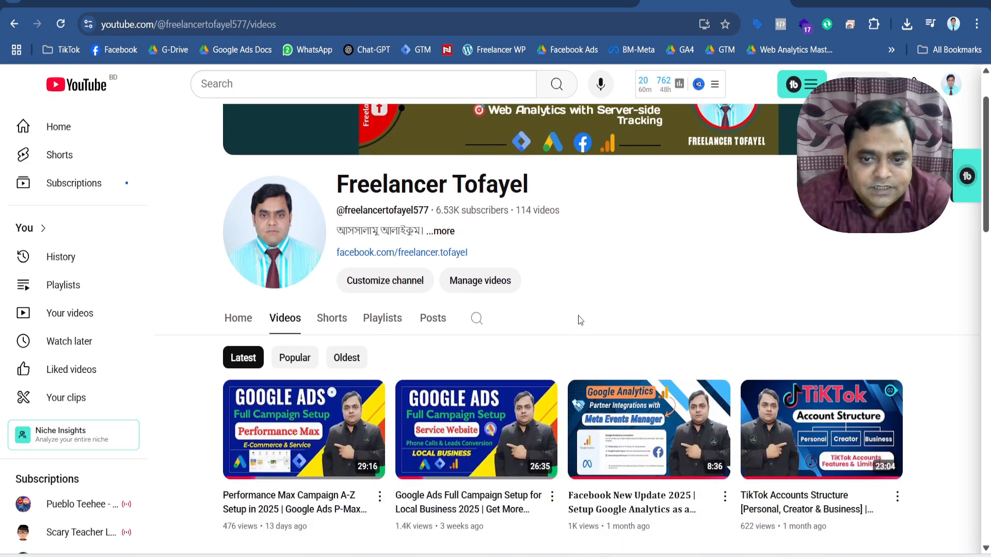
{"action": "scroll", "coordinate": [581, 320], "scroll_direction": "down", "scroll_amount": 1}
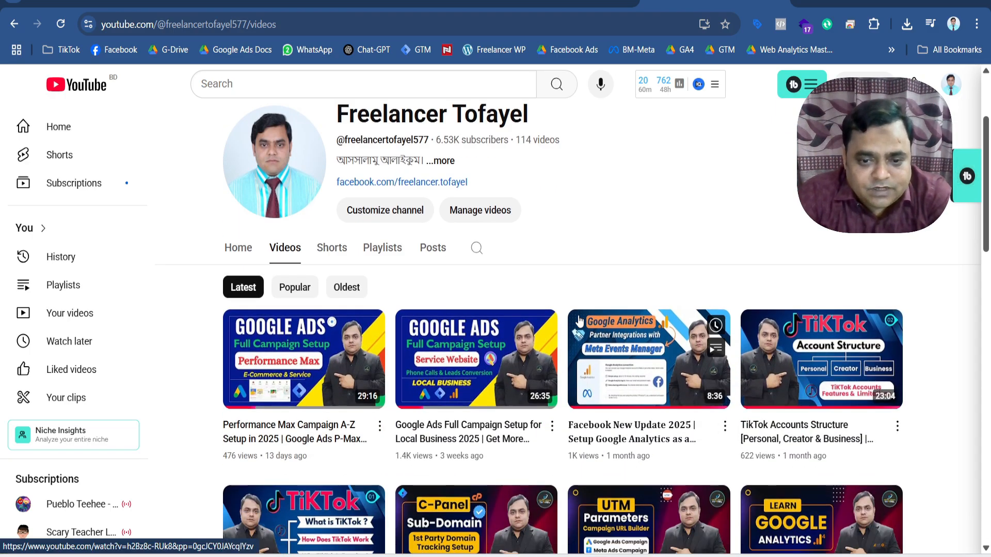
{"action": "scroll", "coordinate": [579, 321], "scroll_direction": "up", "scroll_amount": 1}
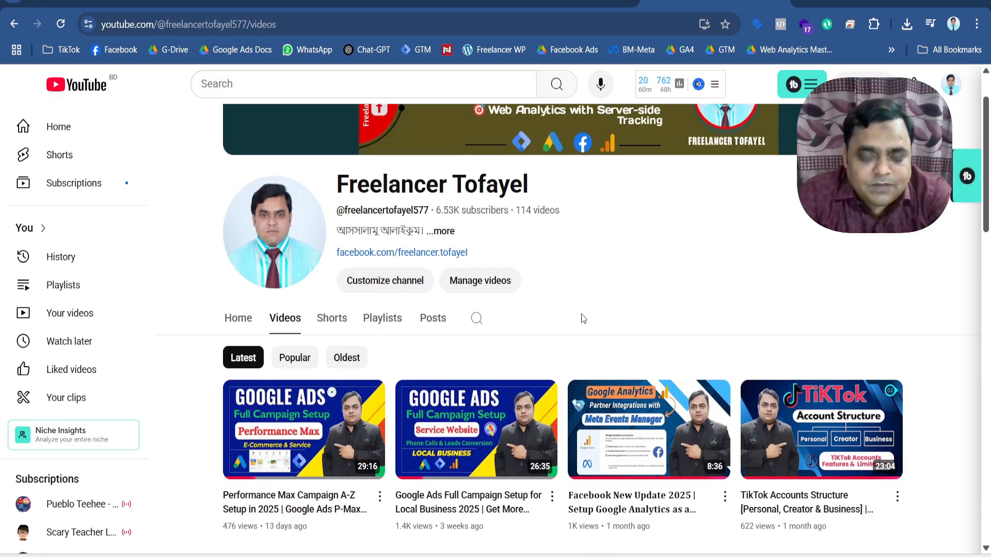
{"action": "scroll", "coordinate": [581, 314], "scroll_direction": "up", "scroll_amount": 1}
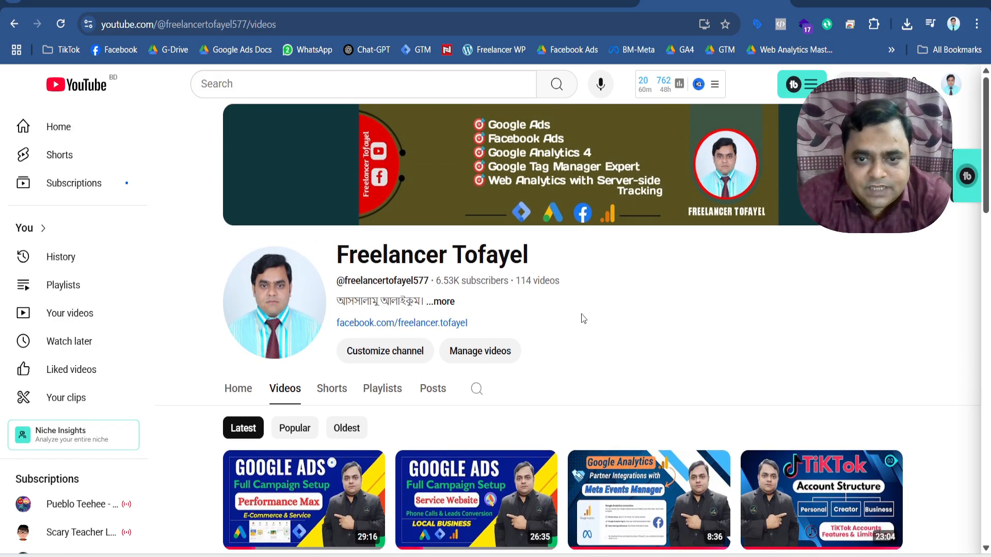